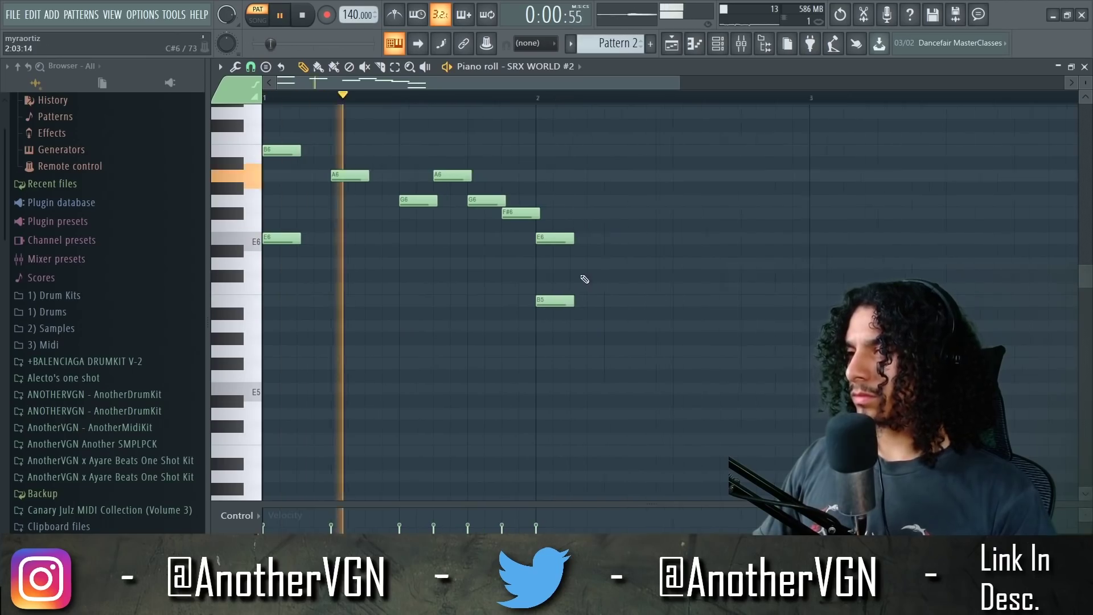
Add two more B5 notes after the E6 and B5 chord in bar 2, three steps apart
{"action": "scroll", "coordinate": [584, 279], "scroll_direction": "down", "scroll_amount": 1, "text": "ctrl"}
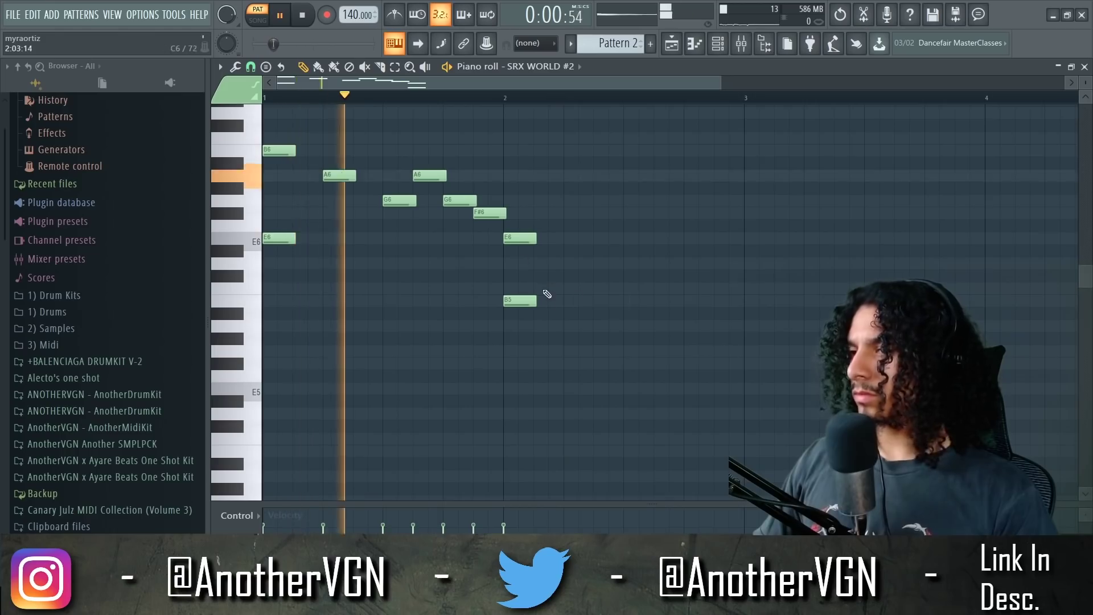
{"action": "scroll", "coordinate": [568, 305], "scroll_direction": "up", "scroll_amount": 3, "text": "ctrl"}
{"action": "left_click", "coordinate": [576, 301]}
{"action": "key", "text": "space"}
{"action": "right_click", "coordinate": [578, 305]}
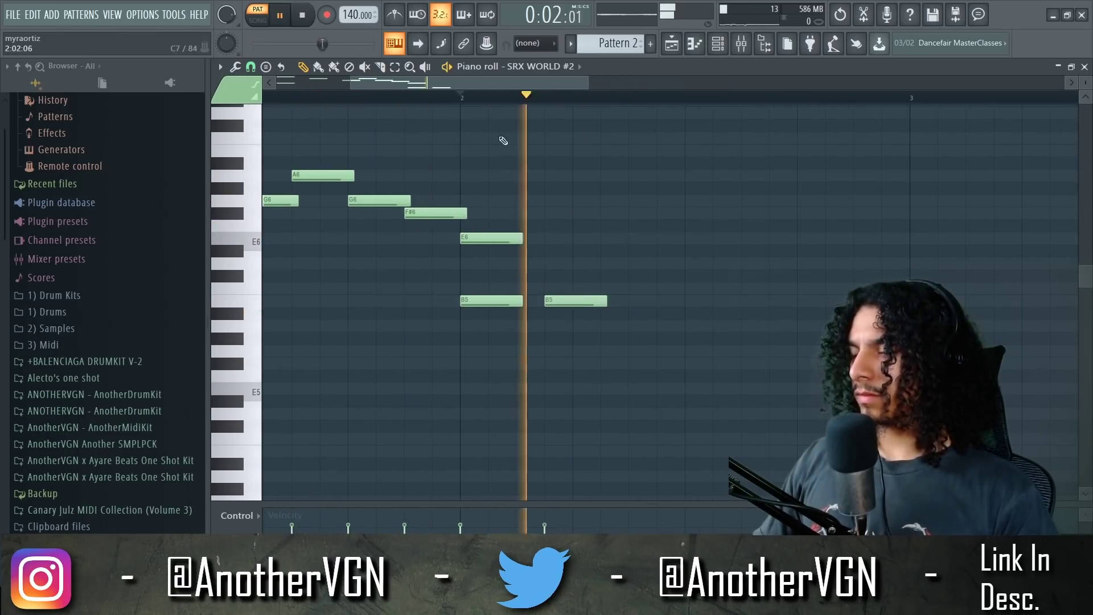
{"action": "left_click", "coordinate": [630, 301]}
{"action": "key", "text": "space"}
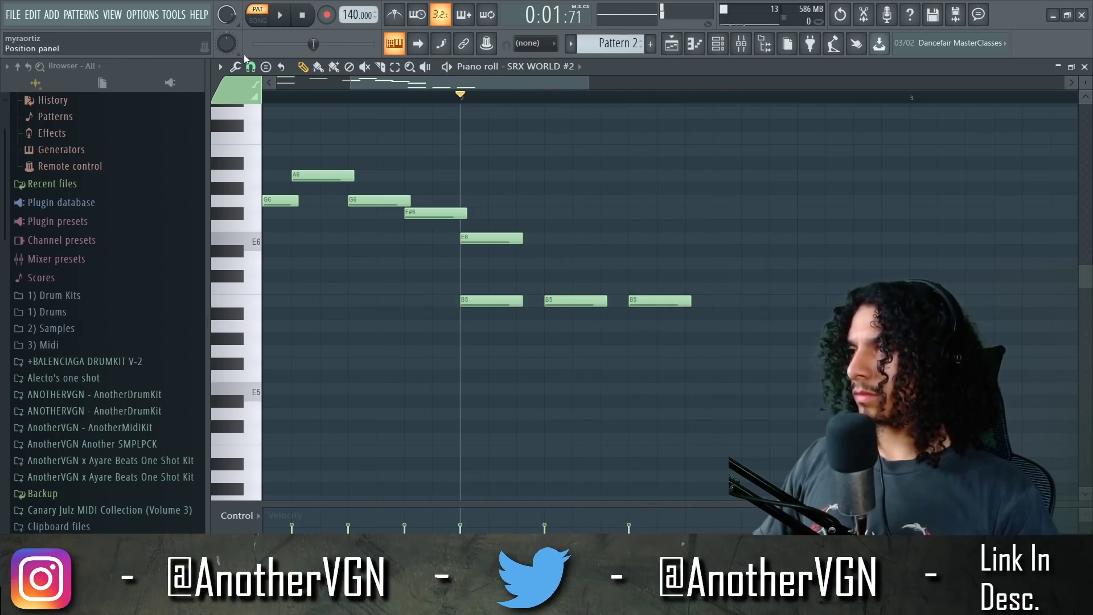
Set the piano roll snap to 1/3 beat and realign the two added B5 notes to that grid
{"action": "left_click", "coordinate": [265, 67]}
{"action": "left_click", "coordinate": [252, 67]}
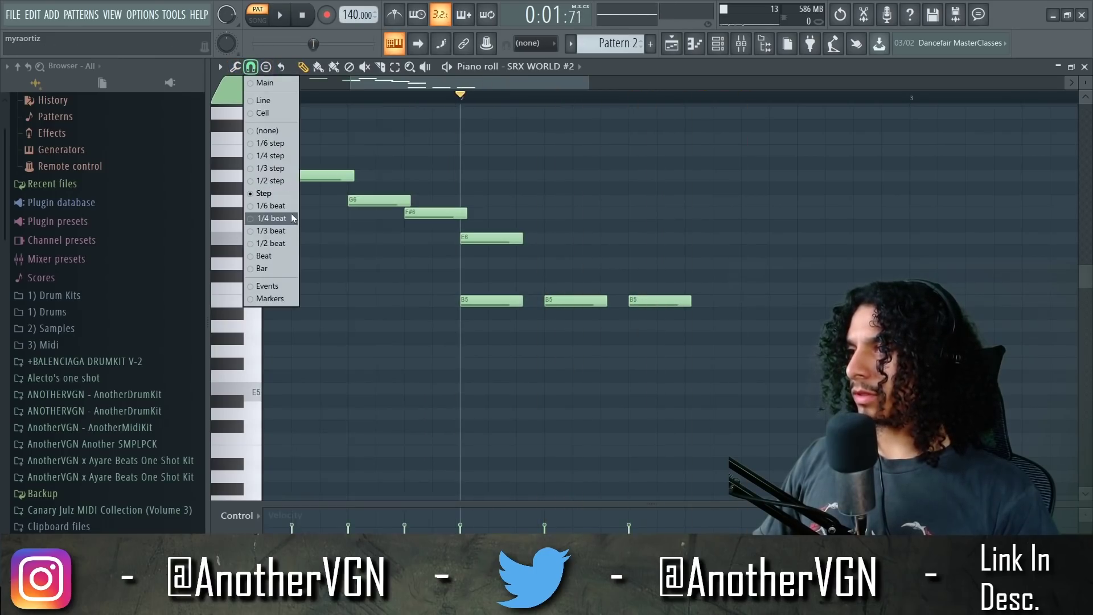
{"action": "left_click", "coordinate": [282, 233]}
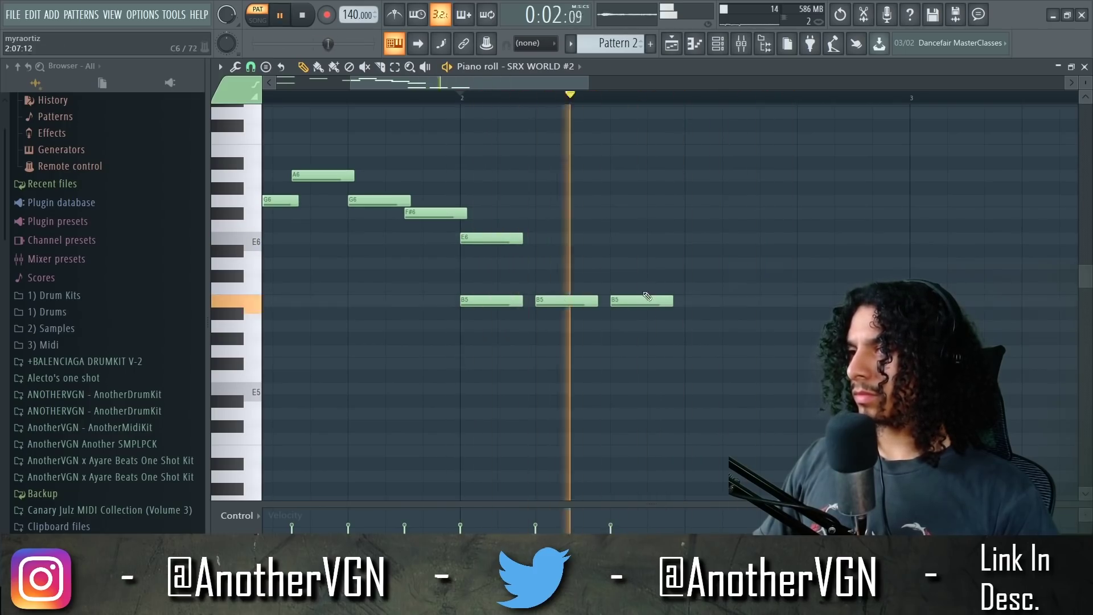
Add an ascending run of C6, D6, E6, F#6 and G6 notes through the second half of bar 2 and play the melody
{"action": "left_click", "coordinate": [648, 288]}
{"action": "left_click", "coordinate": [689, 264]}
{"action": "left_click", "coordinate": [729, 239]}
{"action": "left_click", "coordinate": [768, 213]}
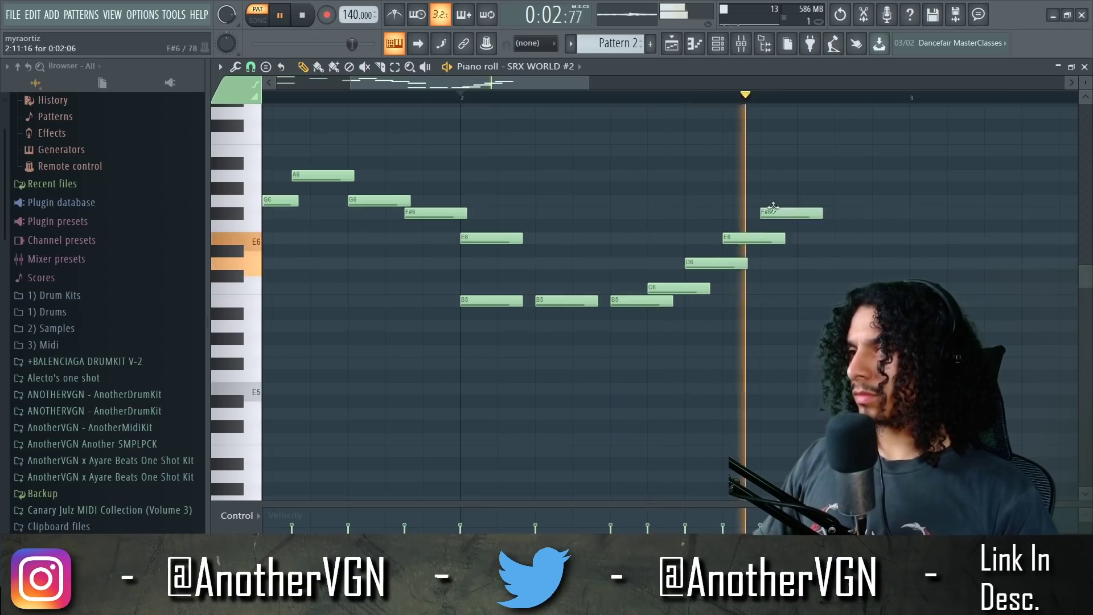
{"action": "left_click", "coordinate": [807, 200]}
{"action": "scroll", "coordinate": [623, 163], "scroll_direction": "down", "scroll_amount": 1}
{"action": "scroll", "coordinate": [621, 163], "scroll_direction": "down", "scroll_amount": 2}
{"action": "key", "text": "space"}
{"action": "left_click", "coordinate": [511, 98]}
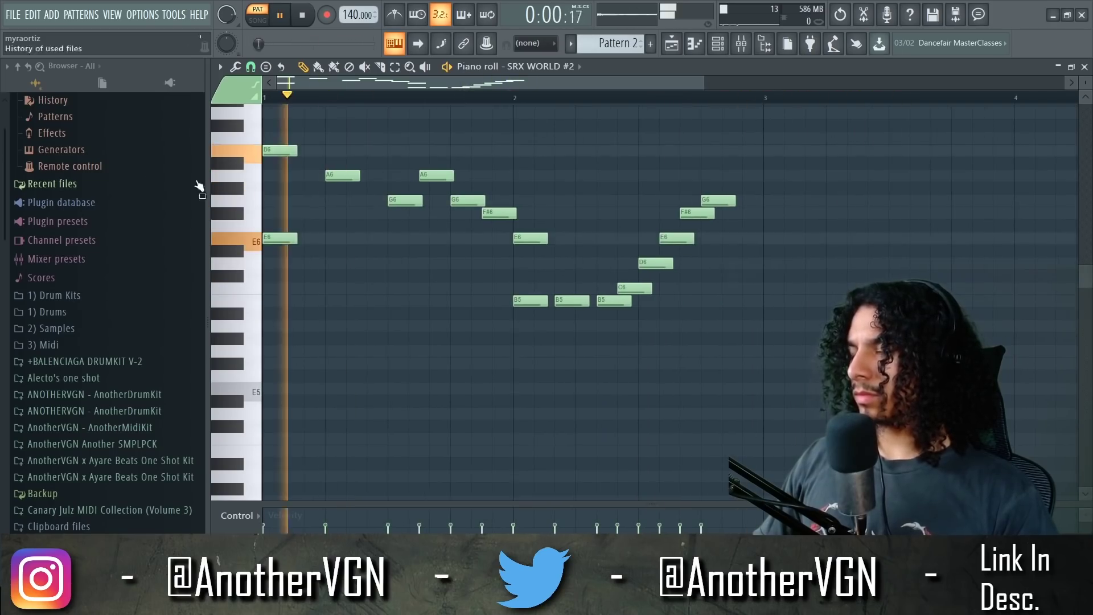
Finish bar 2 with F#6 and E6 notes after the G6, trimming the last E6 to end at bar 3
{"action": "scroll", "coordinate": [300, 176], "scroll_direction": "down", "scroll_amount": 2}
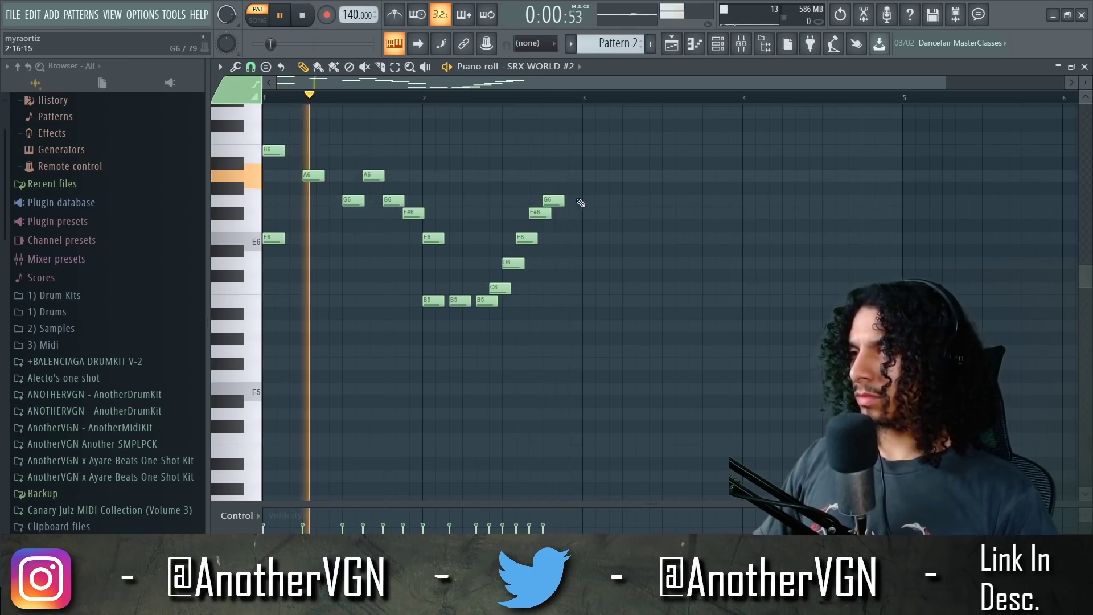
{"action": "scroll", "coordinate": [556, 237], "scroll_direction": "up", "scroll_amount": 2}
{"action": "left_click", "coordinate": [560, 213]}
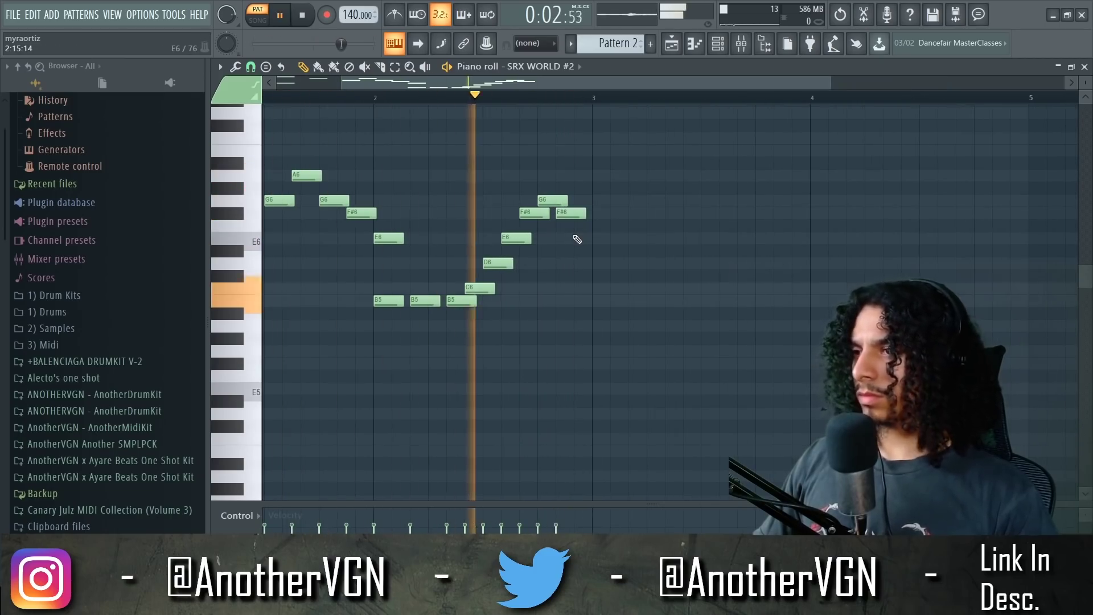
{"action": "left_click", "coordinate": [577, 239]}
{"action": "key", "text": "space"}
{"action": "scroll", "coordinate": [596, 234], "scroll_direction": "up", "scroll_amount": 1}
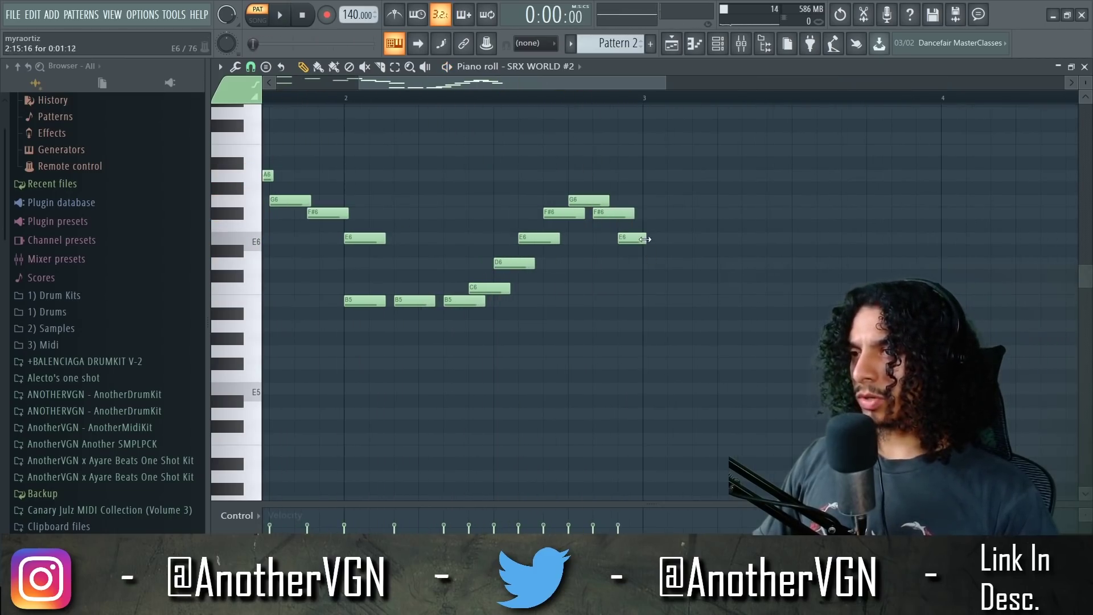
Duplicate the two-bar melody into bars 3 and 4, starting exactly on bar 3, and play it back
{"action": "scroll", "coordinate": [626, 268], "scroll_direction": "down", "scroll_amount": 2}
{"action": "key", "text": "ctrl+a"}
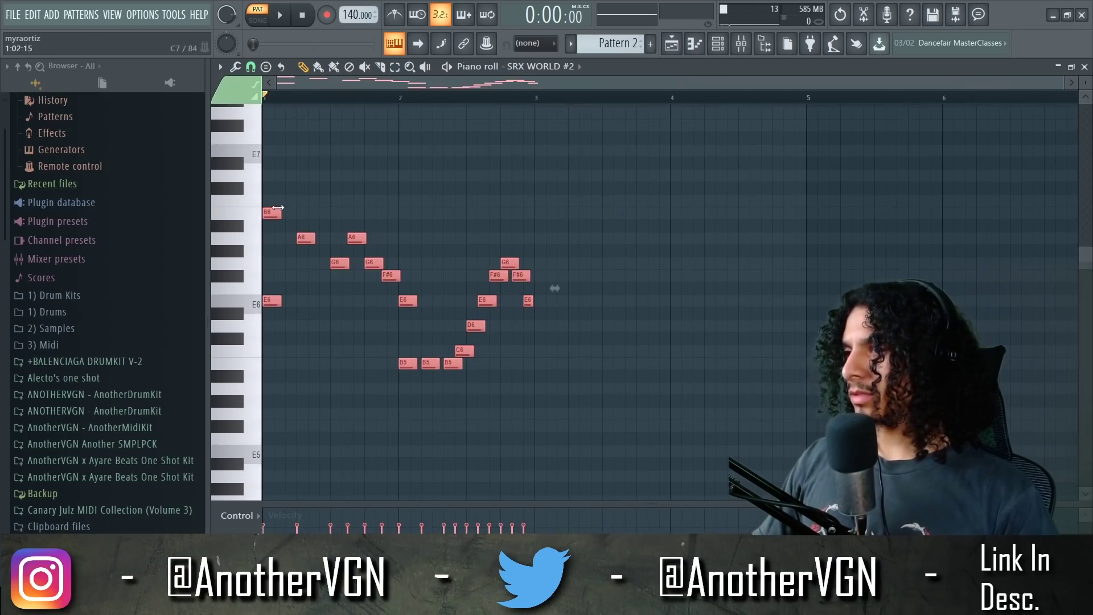
{"action": "key", "text": "ctrl+b"}
{"action": "key", "text": "space"}
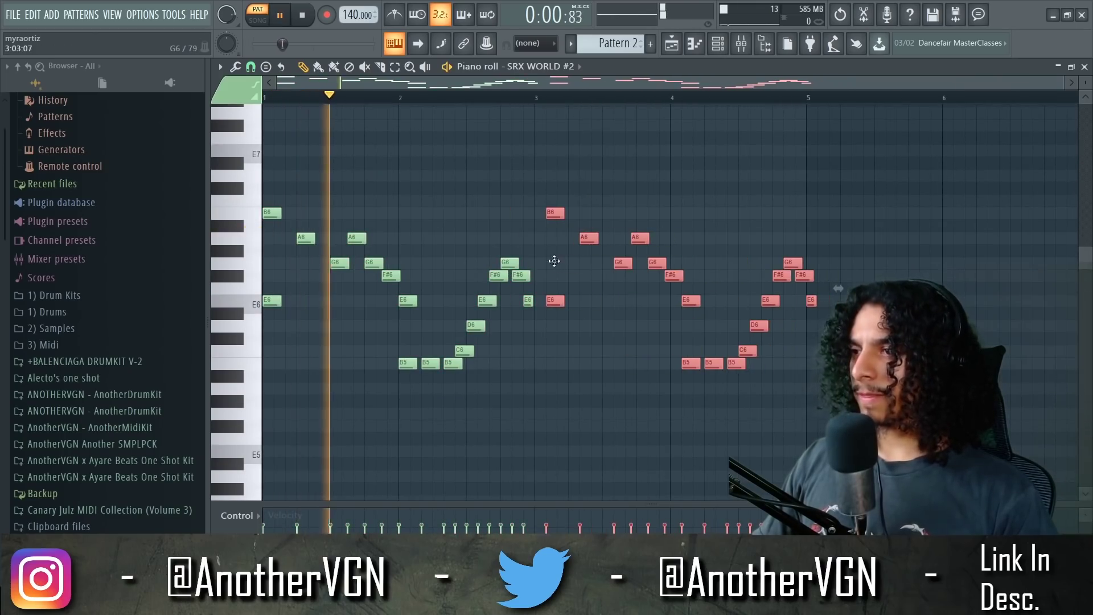
{"action": "left_click", "coordinate": [518, 165], "text": "ctrl"}
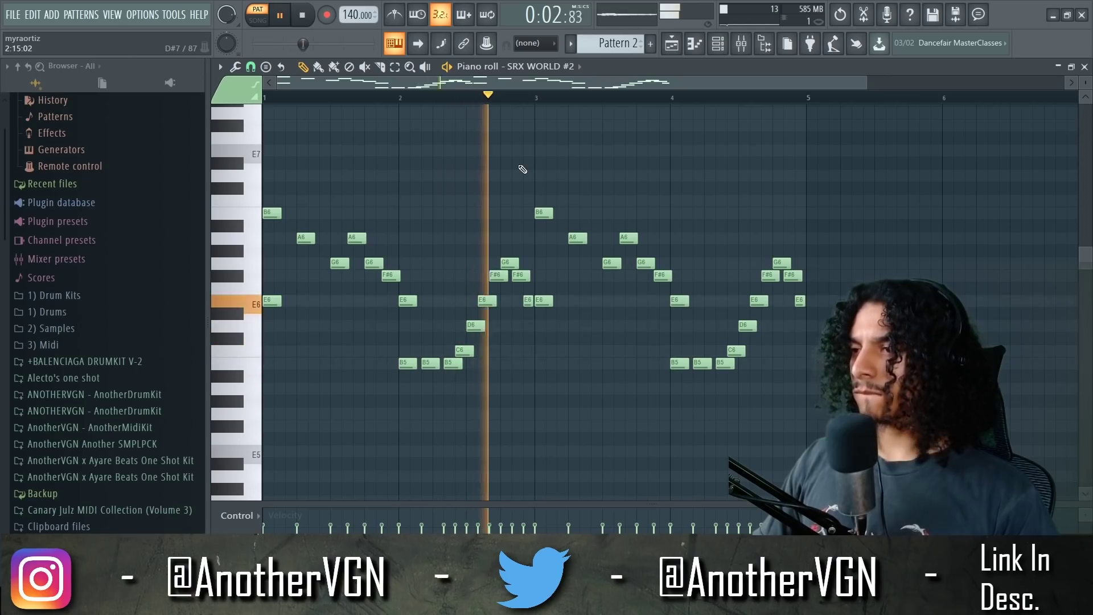
{"action": "scroll", "coordinate": [527, 170], "scroll_direction": "up", "scroll_amount": 1}
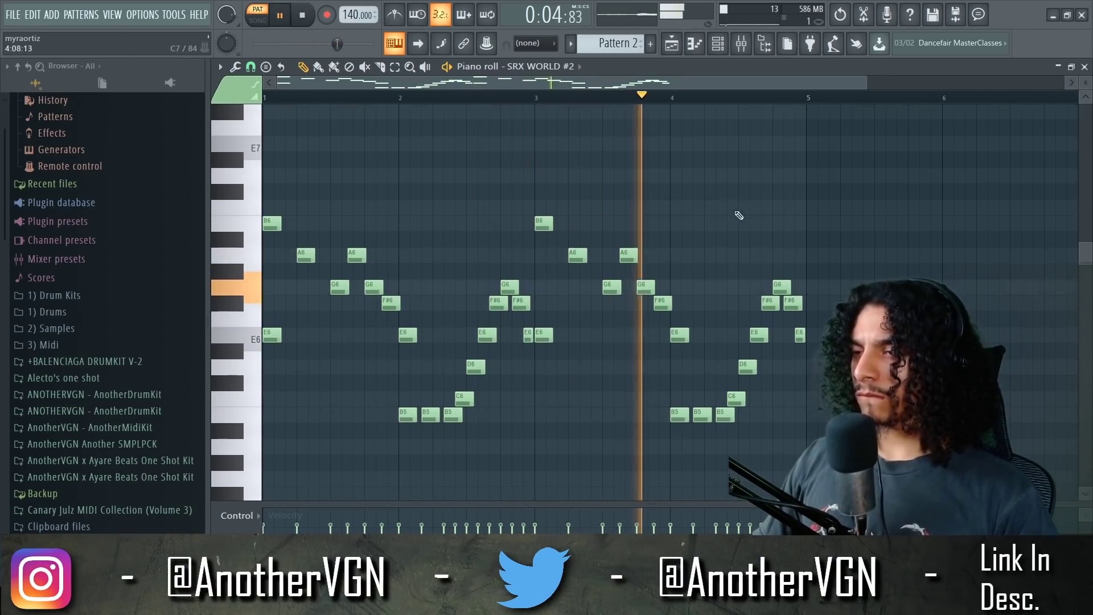
{"action": "scroll", "coordinate": [703, 237], "scroll_direction": "down", "scroll_amount": 3}
{"action": "scroll", "coordinate": [688, 201], "scroll_direction": "down", "scroll_amount": 2}
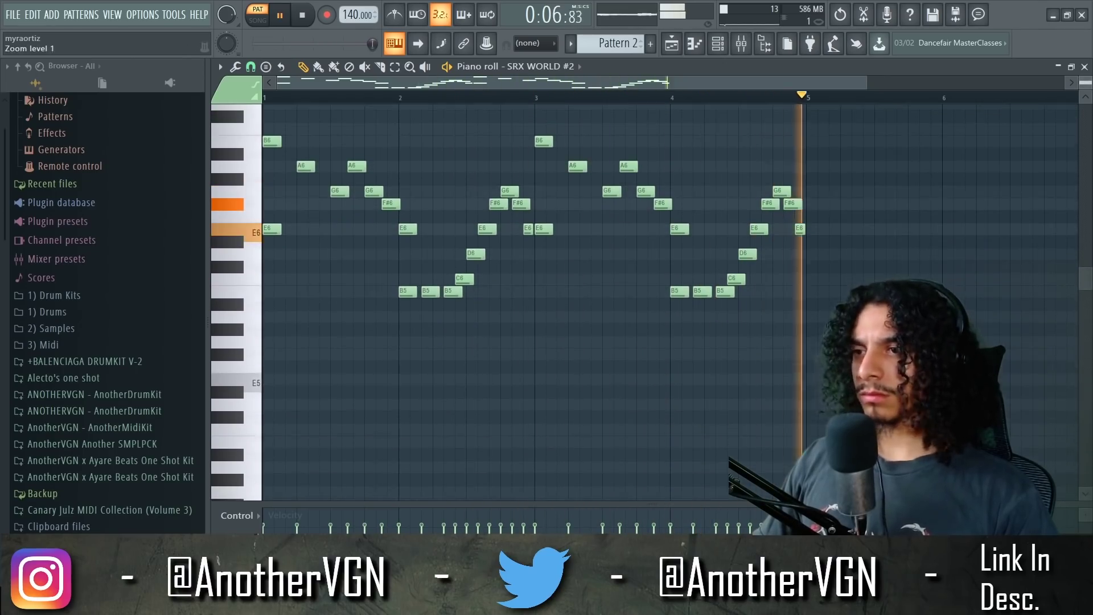
Duplicate the four-bar melody into bars 5 to 8 and add a short D7 note near the end of bar 8
{"action": "key", "text": "ctrl+a"}
{"action": "scroll", "coordinate": [359, 305], "scroll_direction": "up", "scroll_amount": 3}
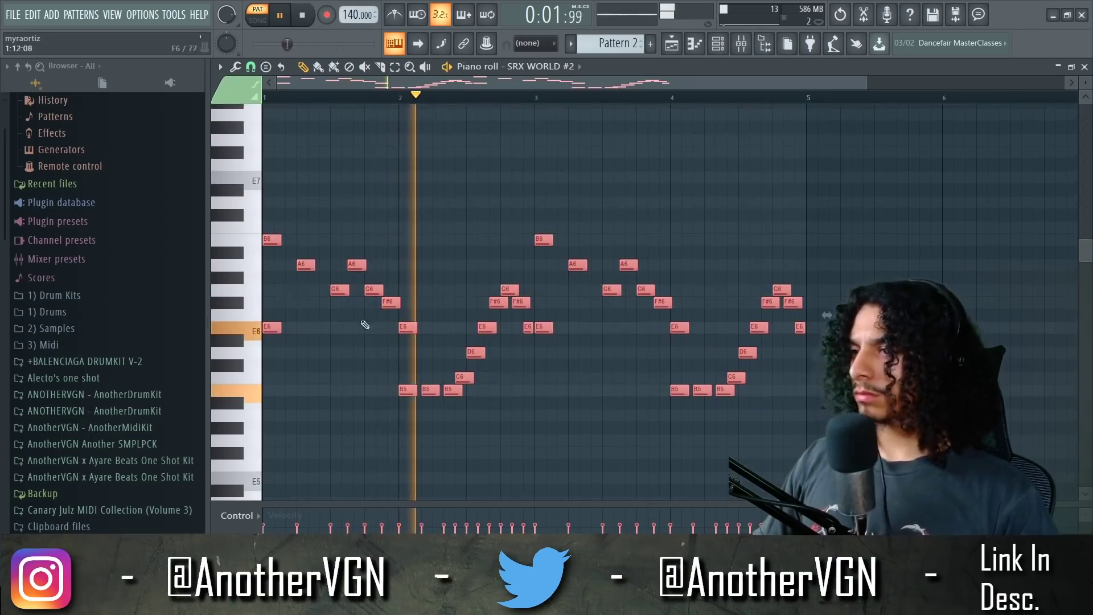
{"action": "scroll", "coordinate": [271, 330], "scroll_direction": "down", "scroll_amount": 1}
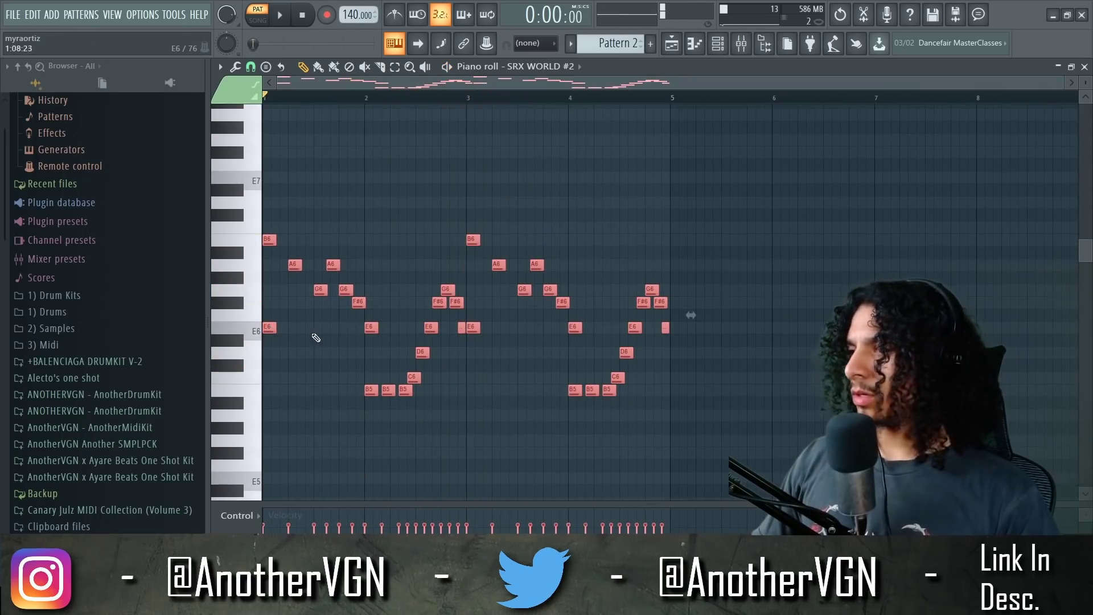
{"action": "left_click_drag", "start_coordinate": [266, 329], "coordinate": [675, 325]}
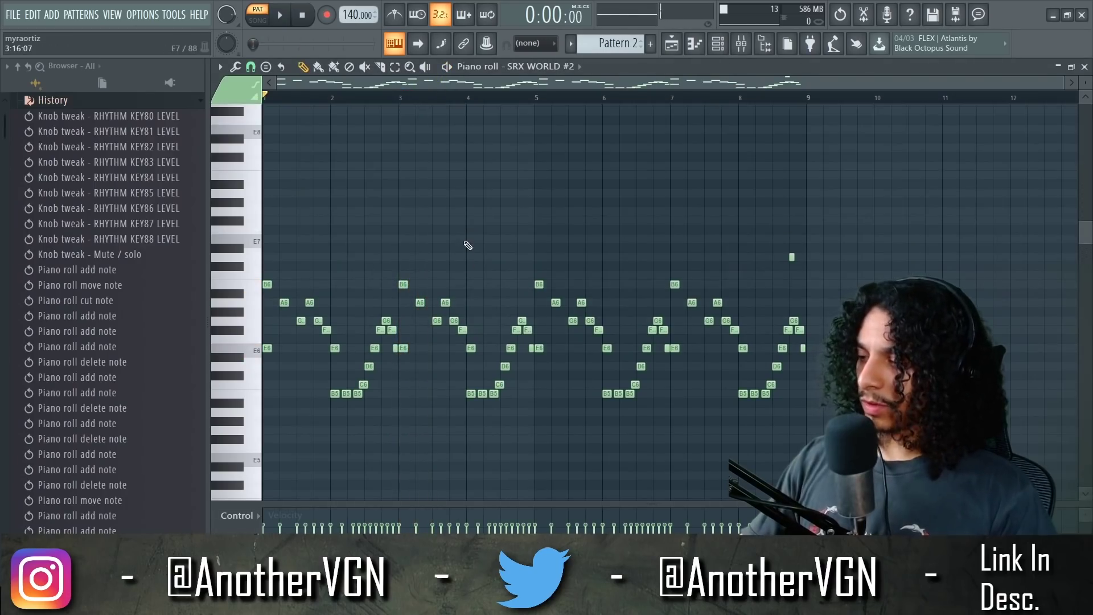
Randomize the velocities of the melody notes
{"action": "key", "text": "alt+r"}
{"action": "left_click", "coordinate": [697, 416]}
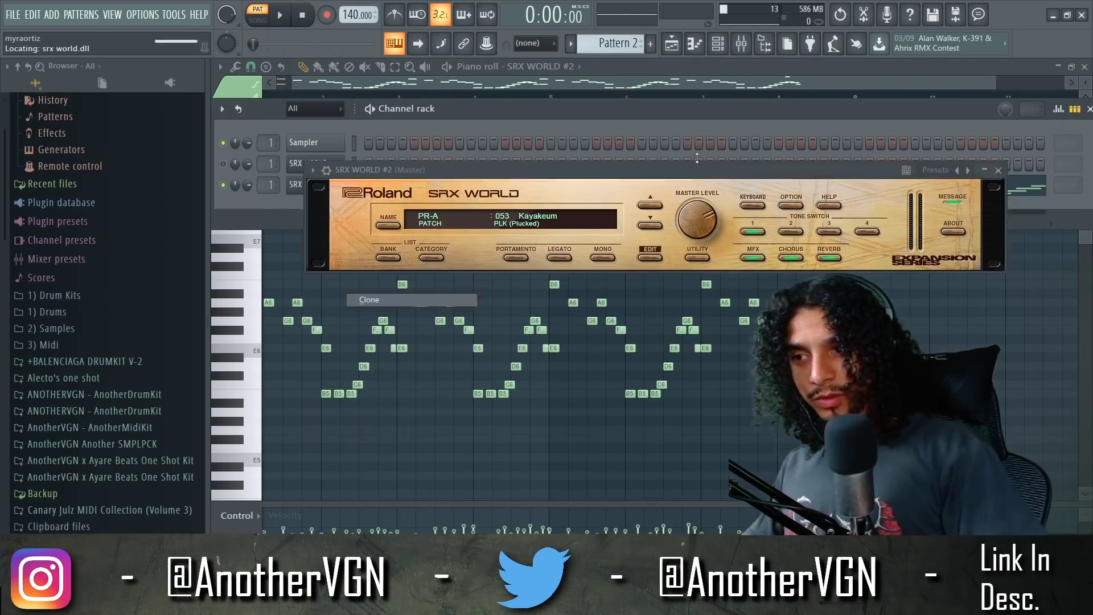
Clone the SRX WORLD #2 channel to mixer insert 2 and select the 061 SultanPalace patch on the copy
{"action": "left_click", "coordinate": [986, 171]}
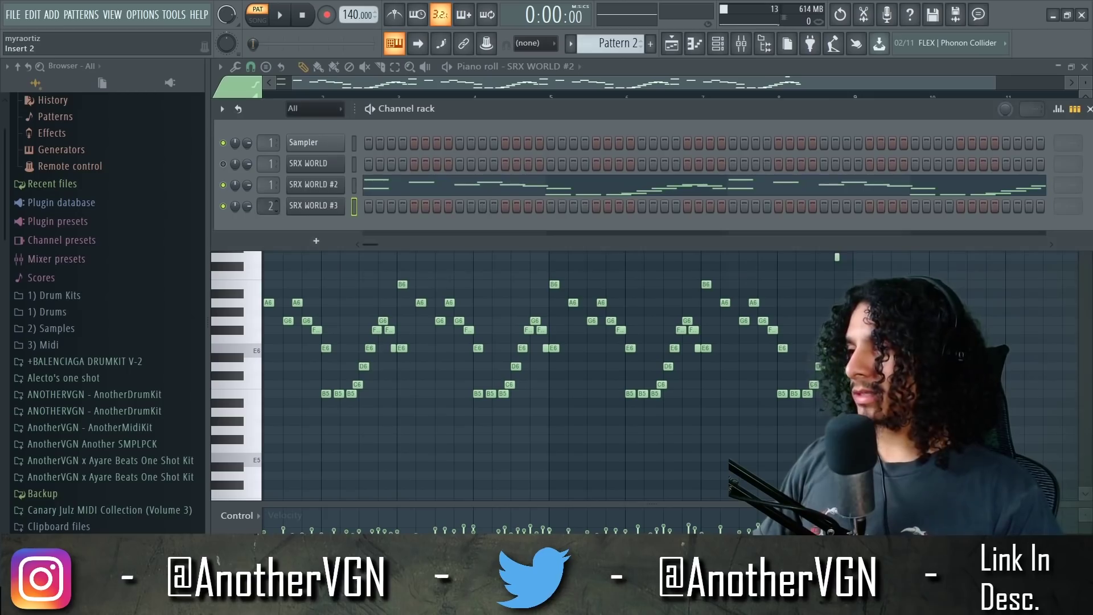
{"action": "left_click", "coordinate": [330, 206]}
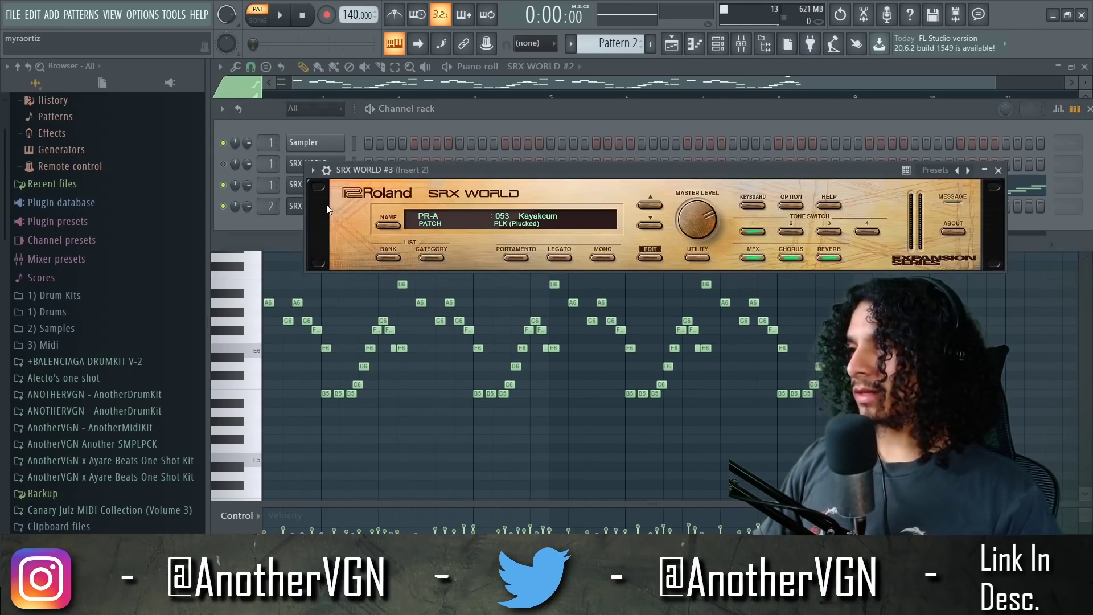
{"action": "left_click", "coordinate": [647, 226]}
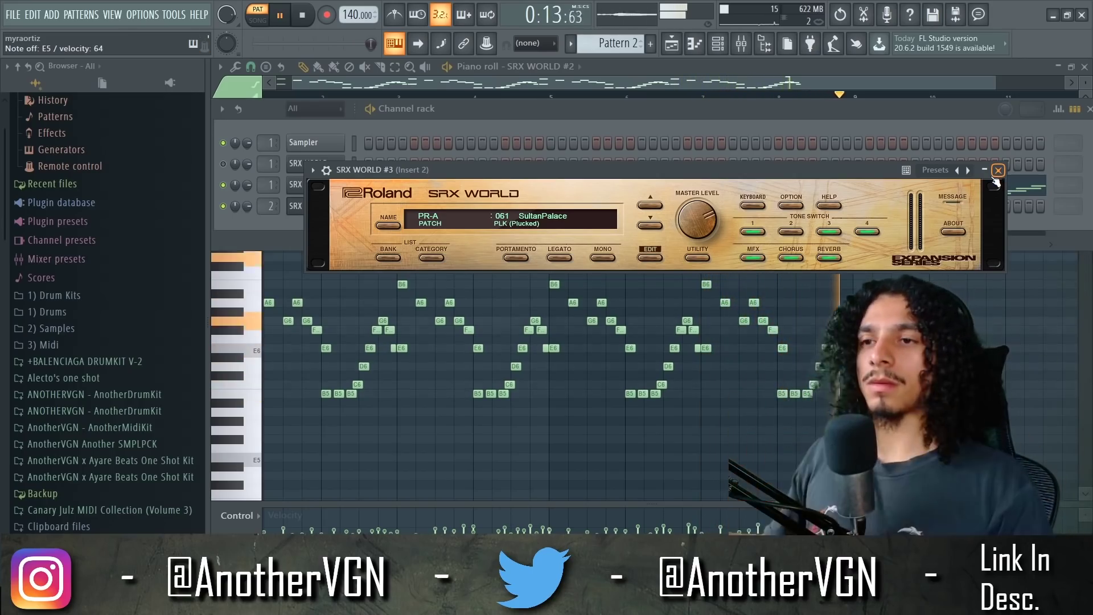
{"action": "left_click", "coordinate": [997, 171]}
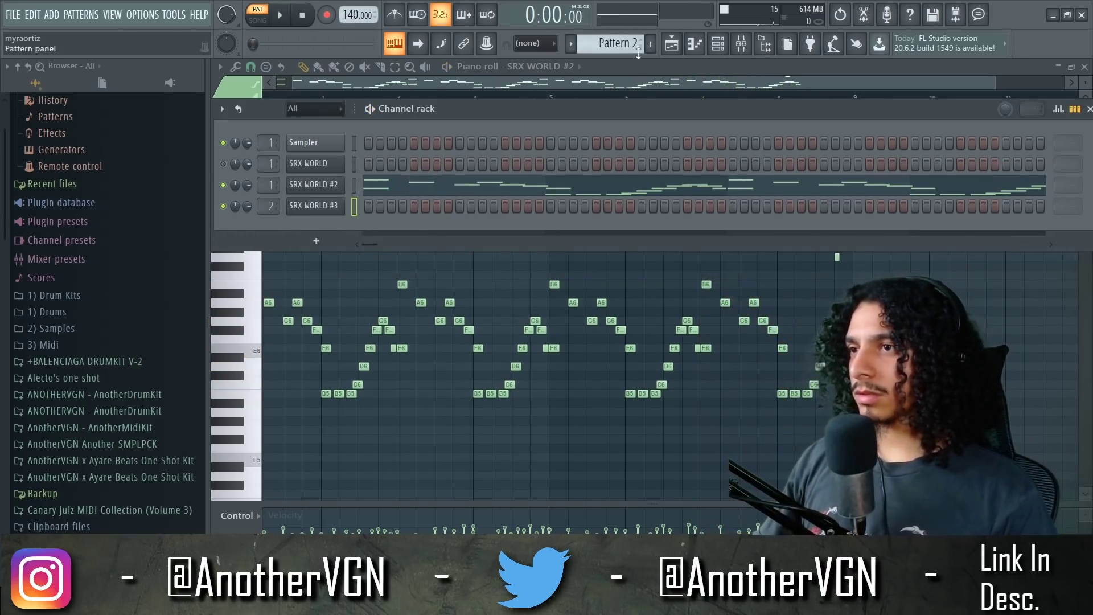
In the SRX WORLD #3 piano roll, place E4 on bars 1 and 5 and four E5 notes, one per beat, in bars 3 and 7
{"action": "left_click", "coordinate": [695, 45]}
{"action": "key", "text": "space"}
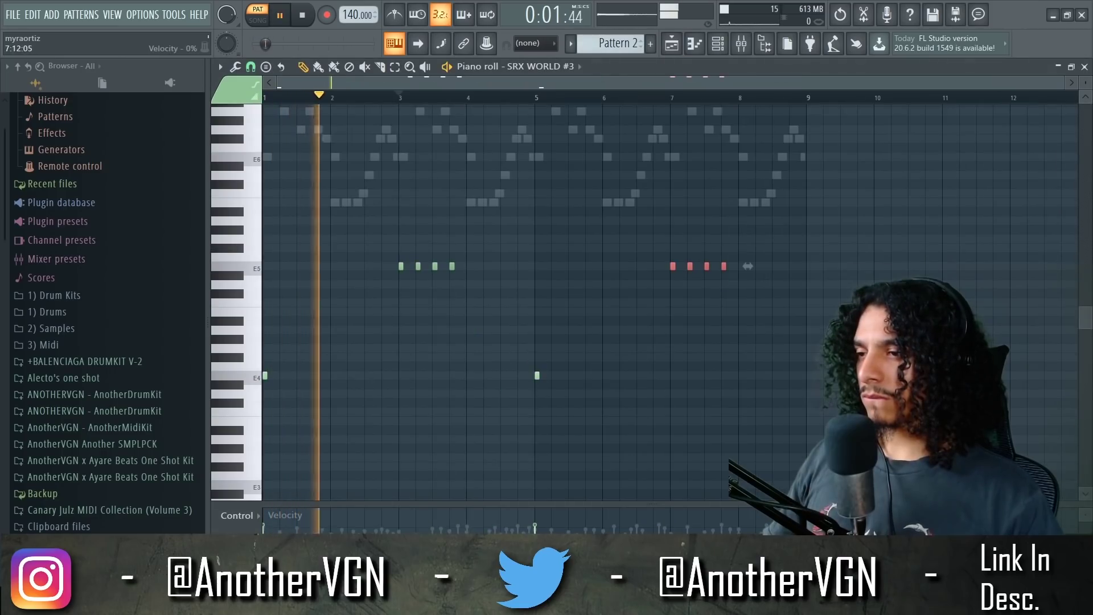
Try removing the E4 note at bar 5 and repeating bar 7's four E5 notes in bar 8
{"action": "right_click", "coordinate": [537, 374]}
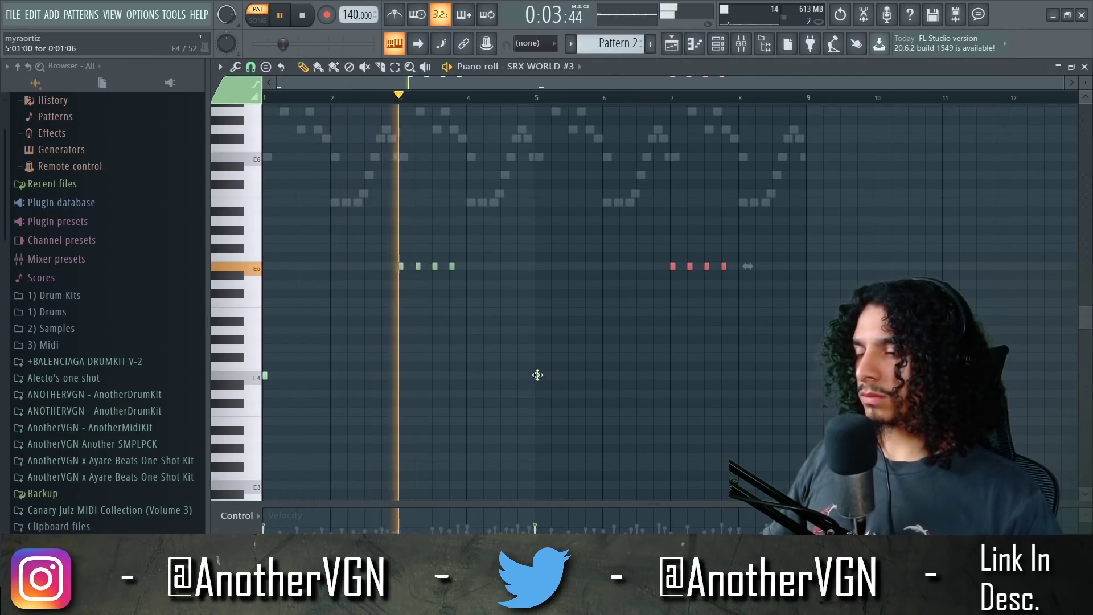
{"action": "left_click_drag", "start_coordinate": [788, 298], "coordinate": [674, 270]}
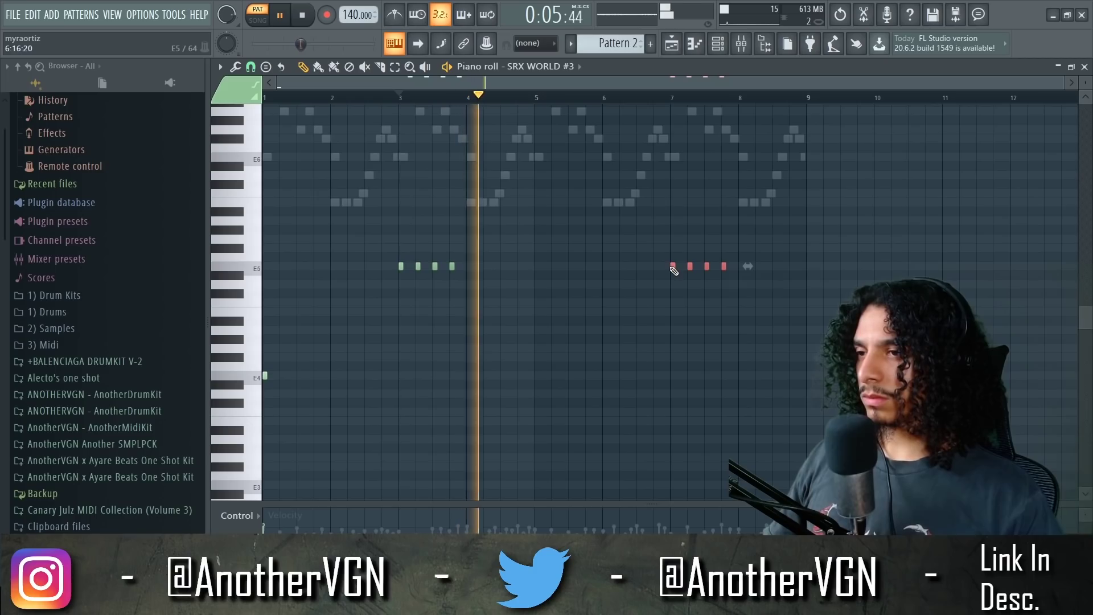
{"action": "key", "text": "ctrl+z"}
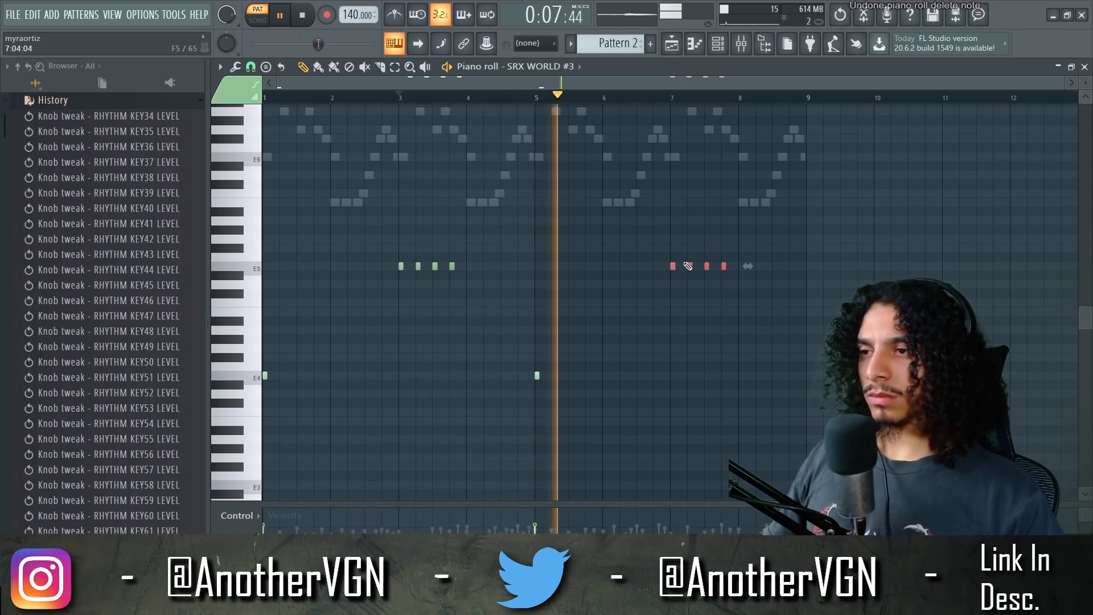
{"action": "key", "text": "ctrl+b"}
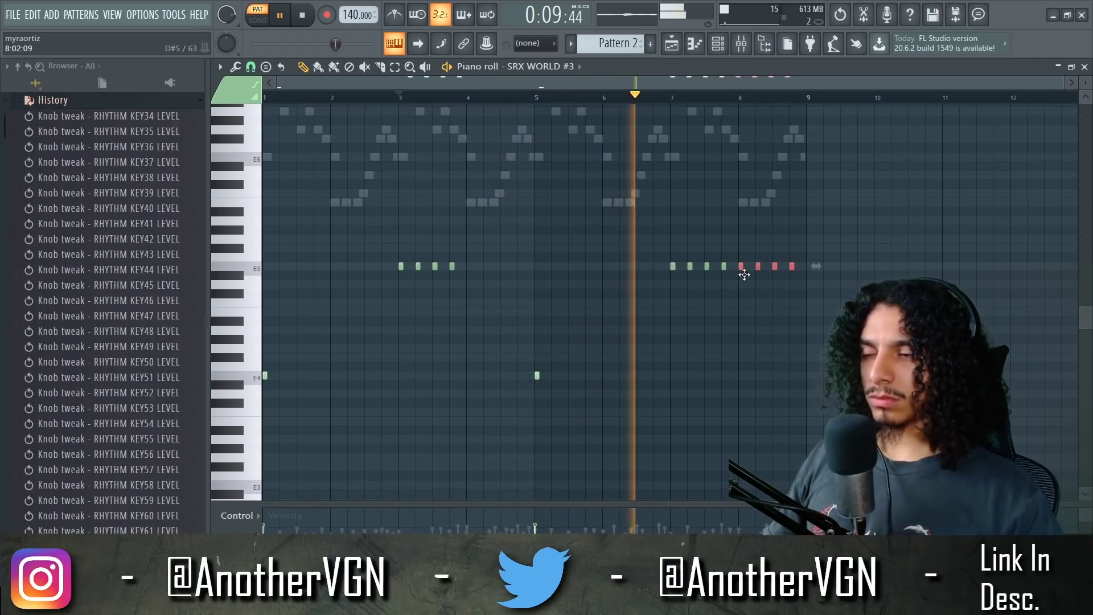
{"action": "left_click", "coordinate": [744, 275]}
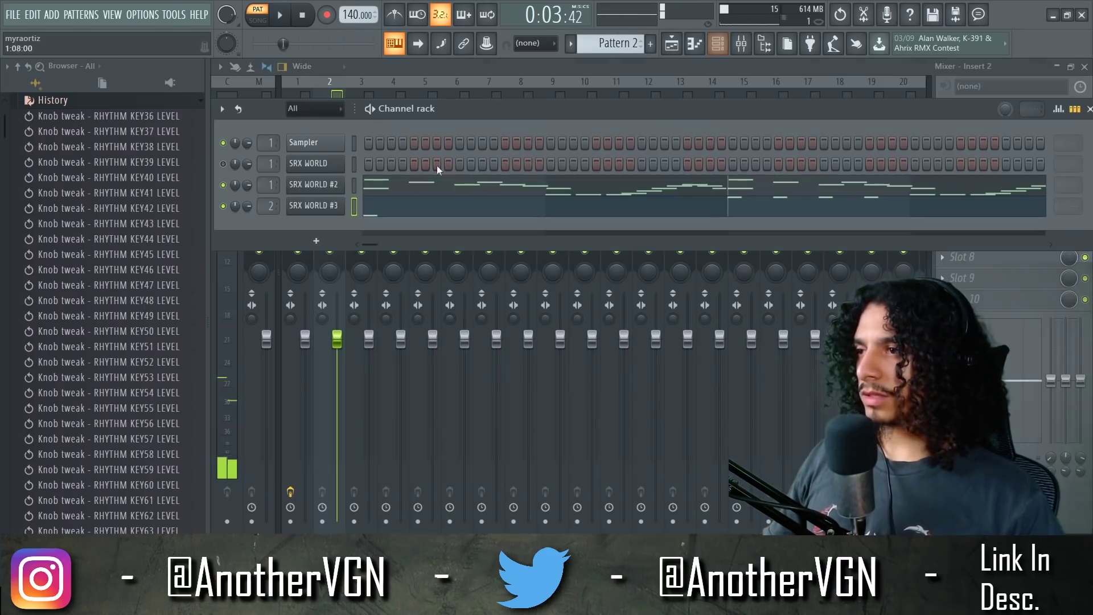
Clone the SRX WORLD #3 channel to mixer insert 3 and select the 073 Mando Club patch on the copy
{"action": "right_click", "coordinate": [319, 205]}
{"action": "left_click", "coordinate": [307, 226]}
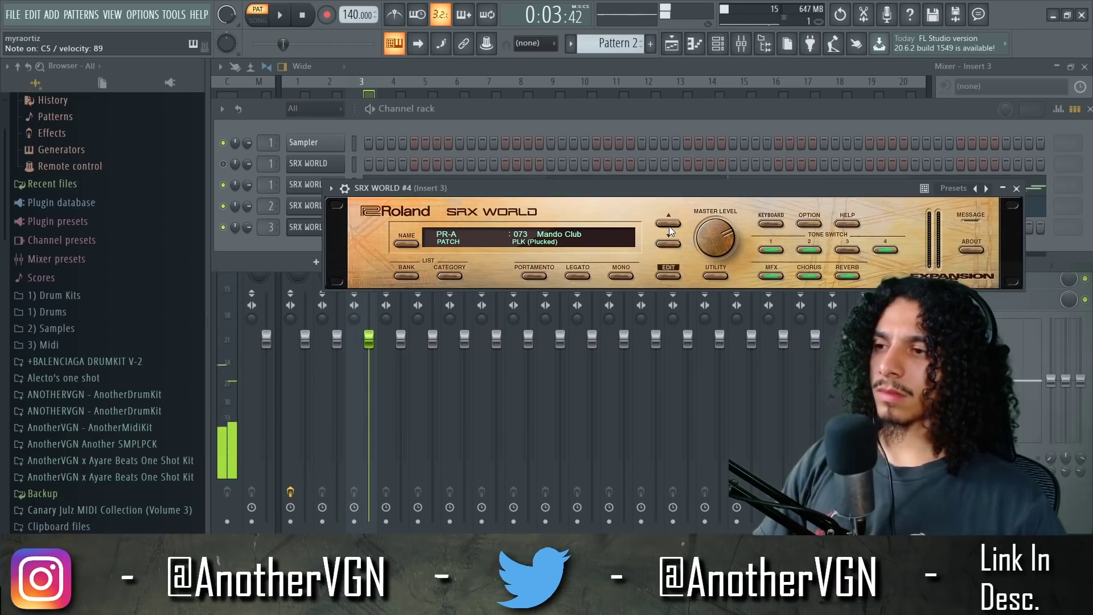
In the SRX WORLD #4 piano roll, place short B6 and A6 notes in bar 3, E6 at bar 5, C6 at bar 7 and D6 at bar 8
{"action": "left_click", "coordinate": [695, 43]}
{"action": "scroll", "coordinate": [267, 222], "scroll_direction": "up", "scroll_amount": 1}
{"action": "left_click", "coordinate": [308, 98]}
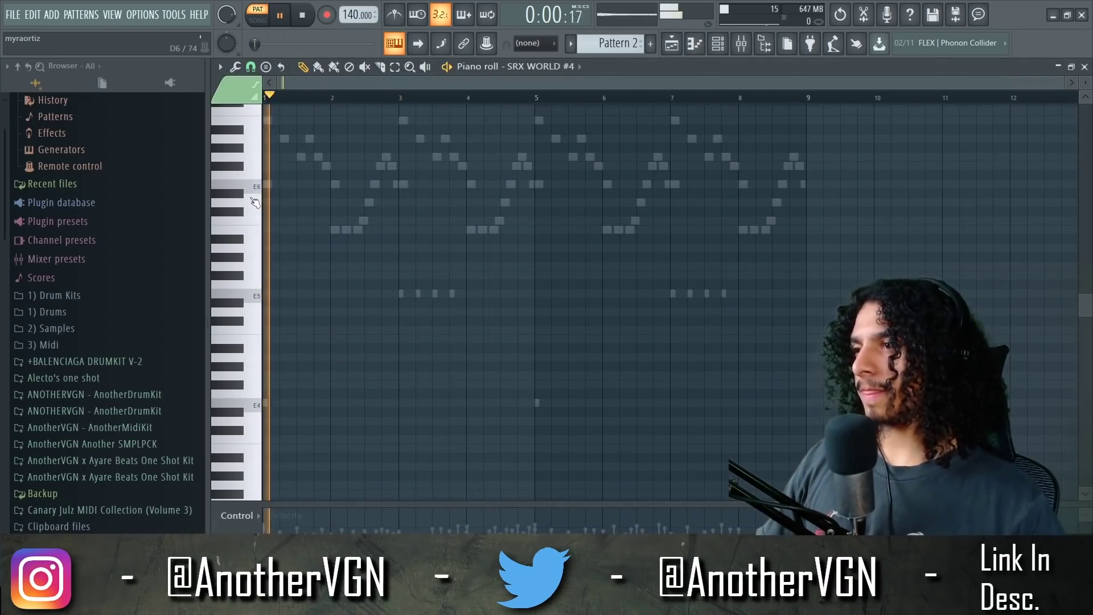
{"action": "scroll", "coordinate": [347, 197], "scroll_direction": "up", "scroll_amount": 3}
{"action": "scroll", "coordinate": [350, 204], "scroll_direction": "up", "scroll_amount": 1}
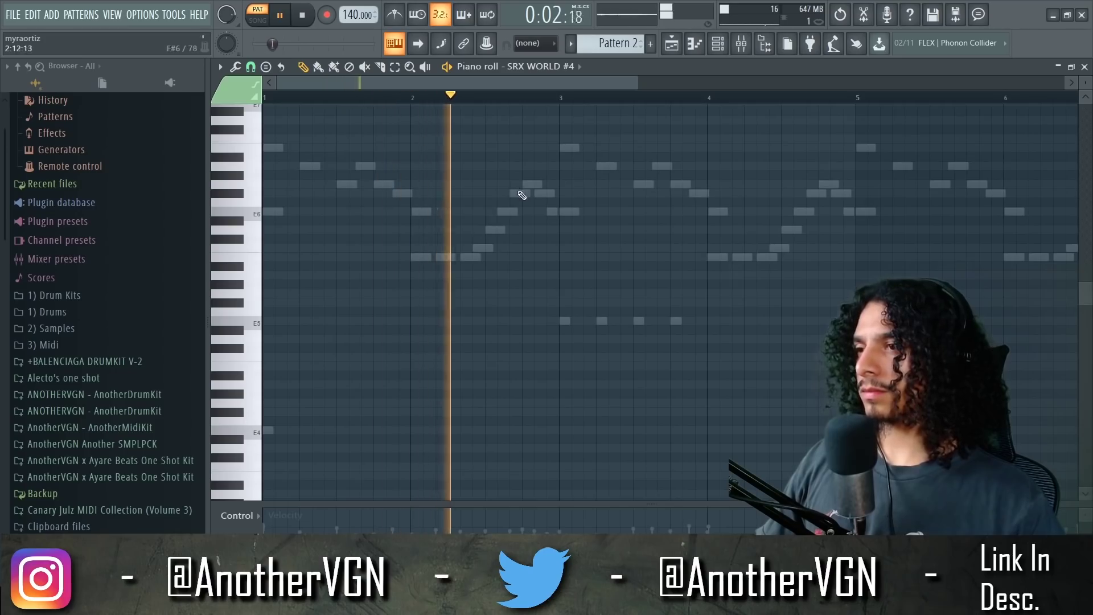
{"action": "left_click", "coordinate": [600, 184]}
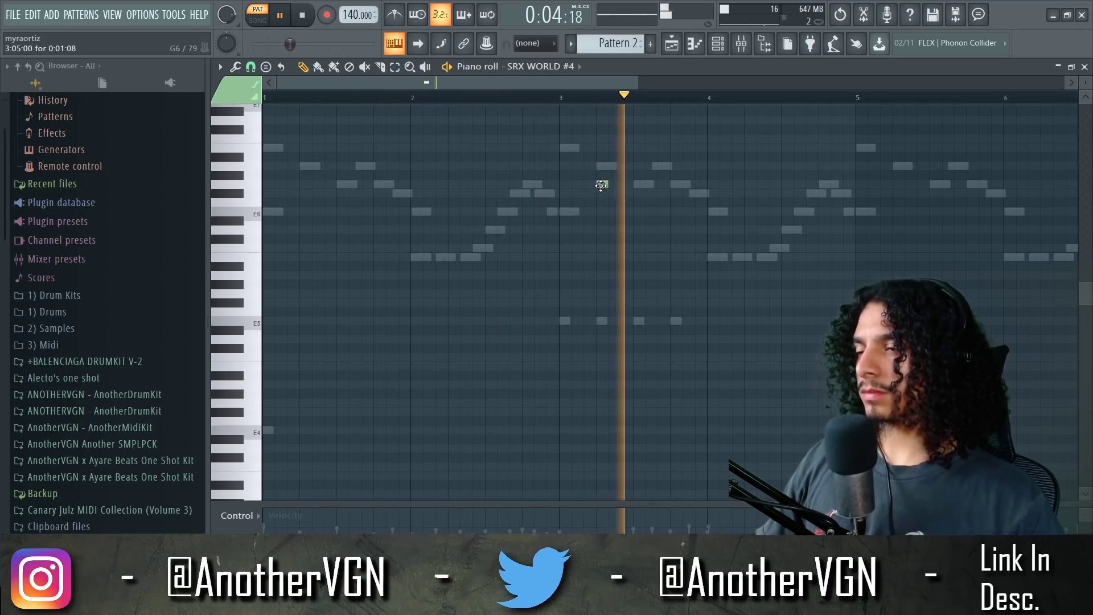
{"action": "left_click_drag", "start_coordinate": [597, 187], "coordinate": [562, 186]}
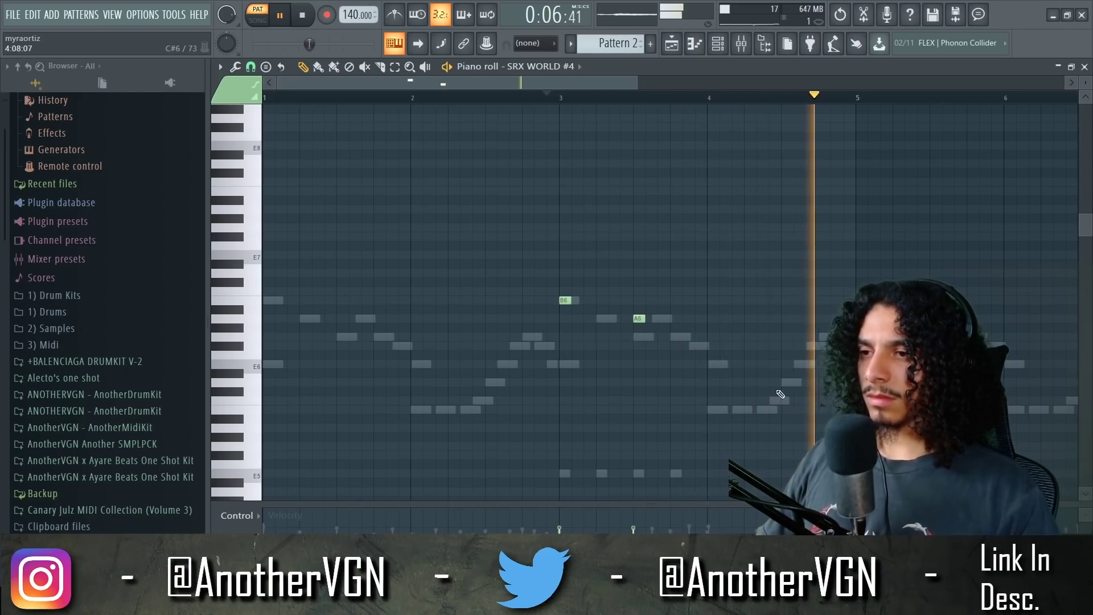
{"action": "scroll", "coordinate": [501, 261], "scroll_direction": "down", "scroll_amount": 3}
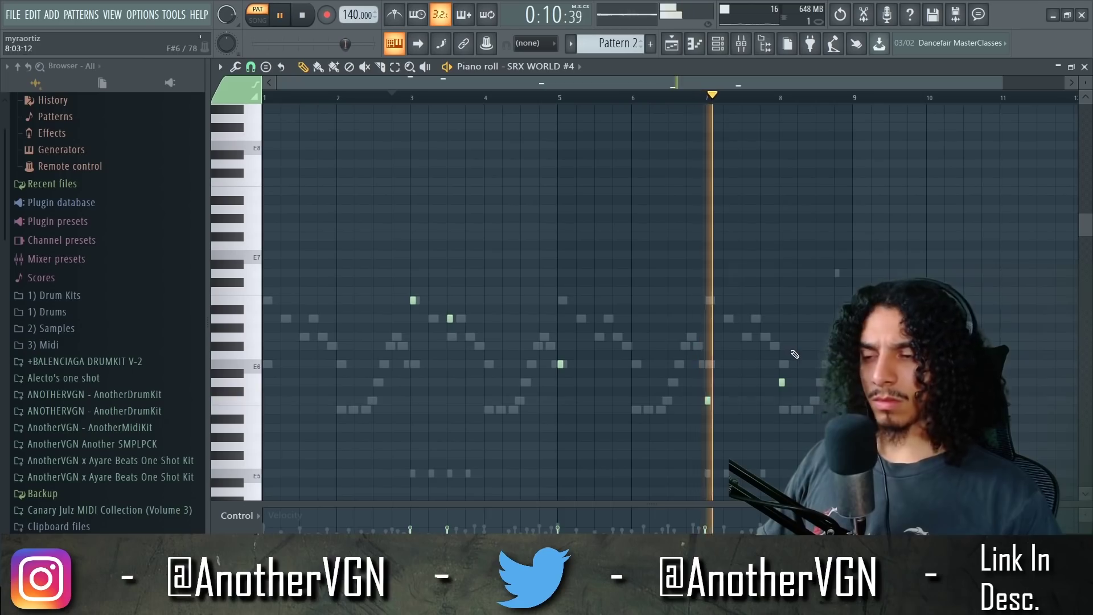
Clone the SRX WORLD #4 channel to mixer insert 4 and select the 039 Fiddle patch on the copy
{"action": "scroll", "coordinate": [808, 397], "scroll_direction": "up", "scroll_amount": 2}
{"action": "scroll", "coordinate": [727, 346], "scroll_direction": "down", "scroll_amount": 3}
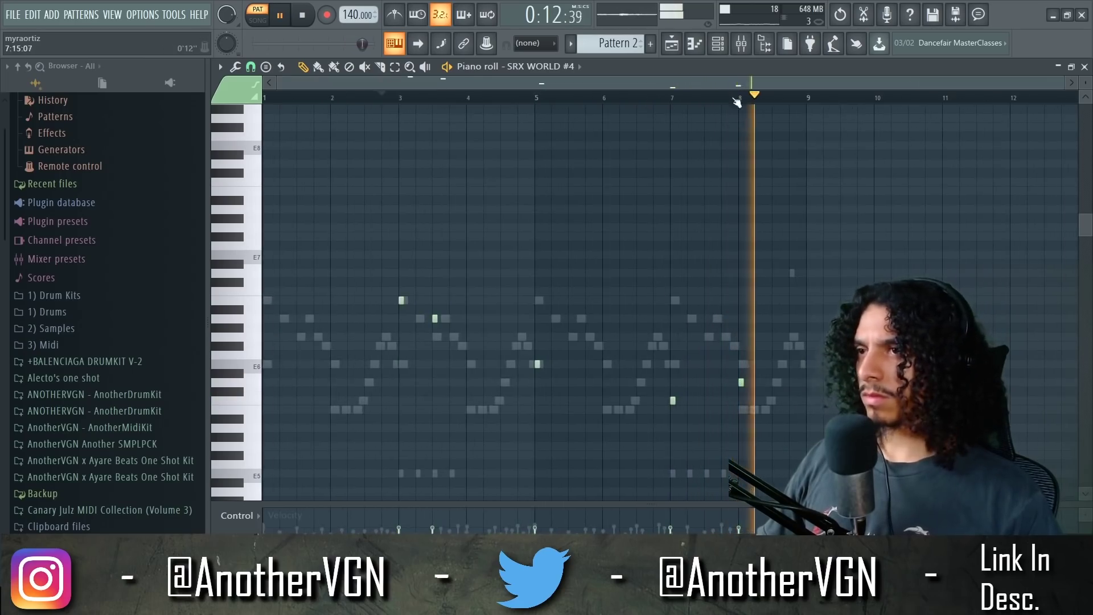
{"action": "key", "text": "space"}
{"action": "left_click", "coordinate": [741, 50]}
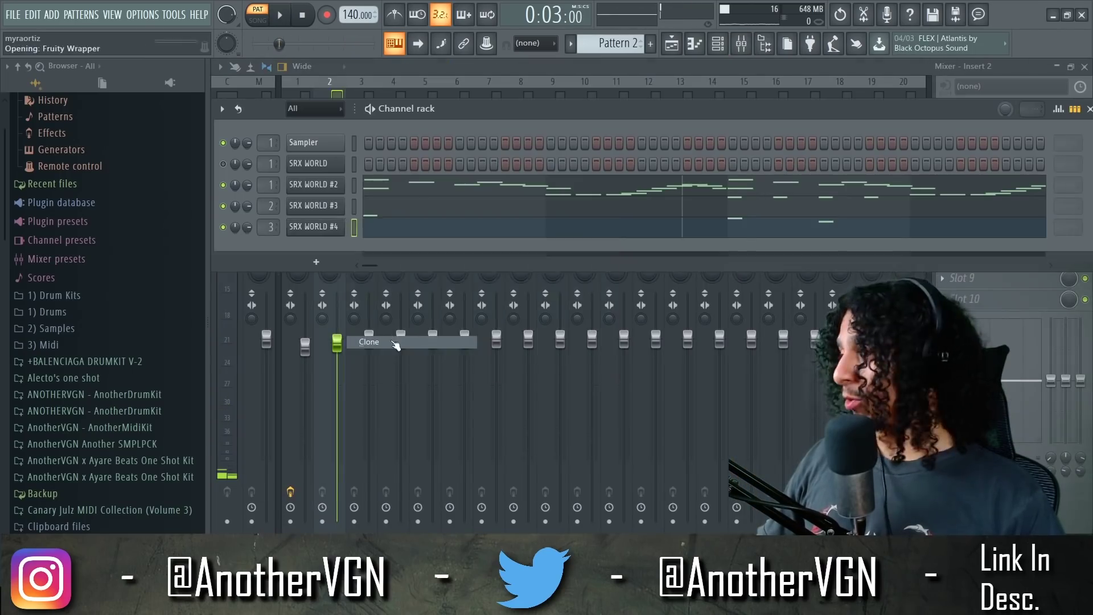
{"action": "left_click", "coordinate": [369, 341]}
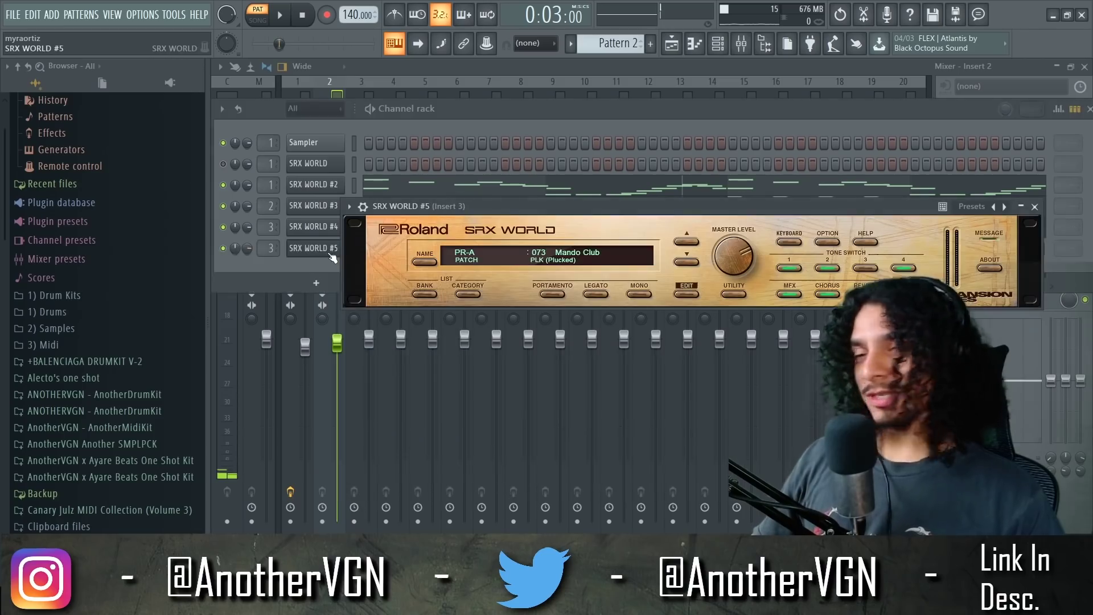
{"action": "left_click", "coordinate": [295, 252]}
{"action": "scroll", "coordinate": [270, 248], "scroll_direction": "up", "scroll_amount": 1}
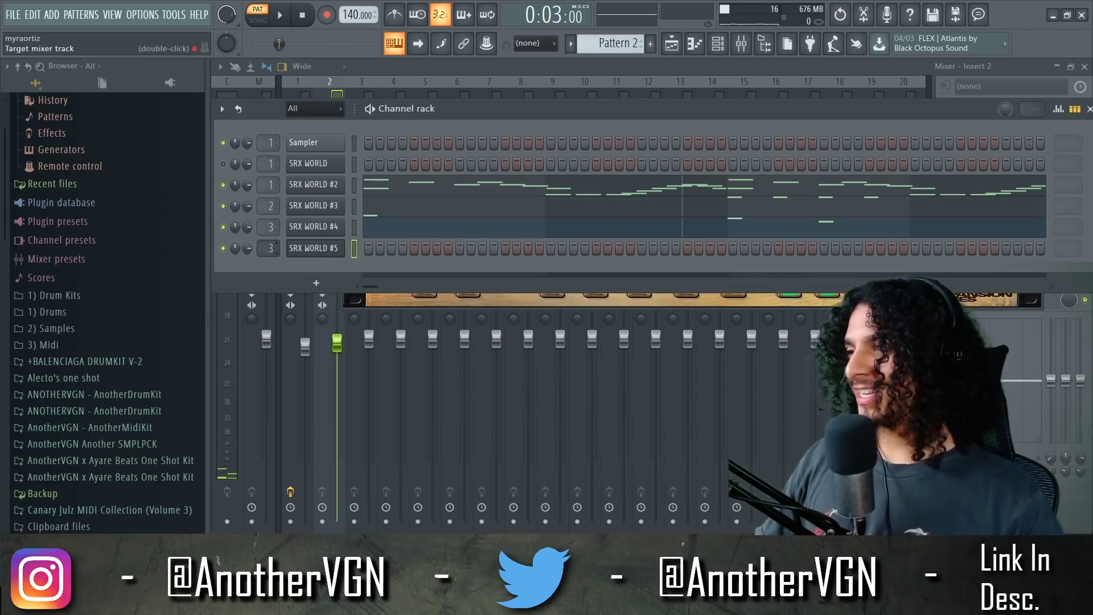
{"action": "left_click", "coordinate": [305, 252]}
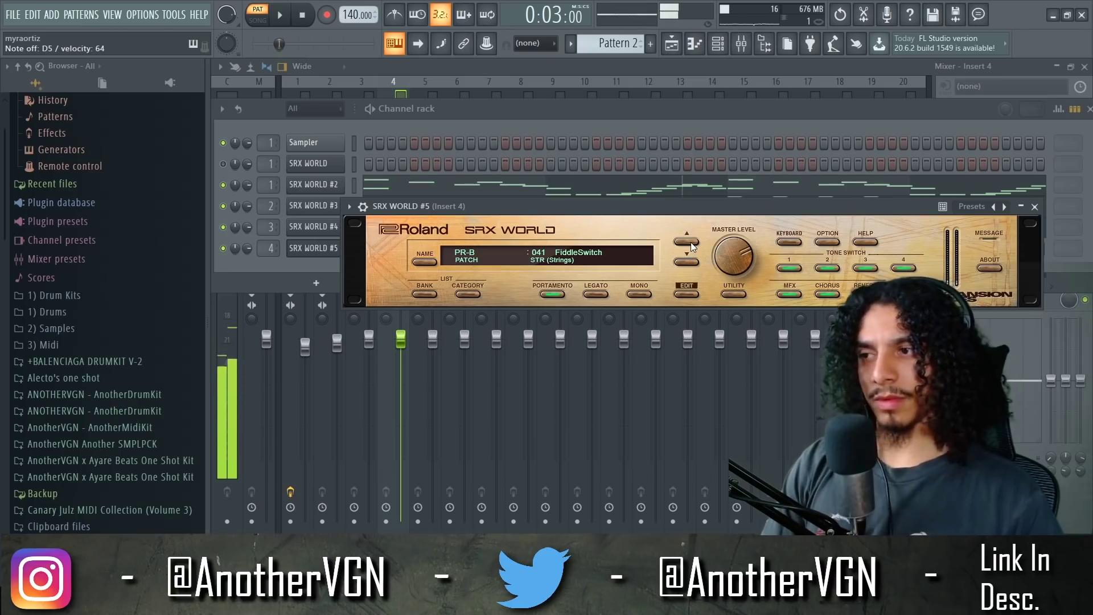
{"action": "double_click", "coordinate": [691, 242]}
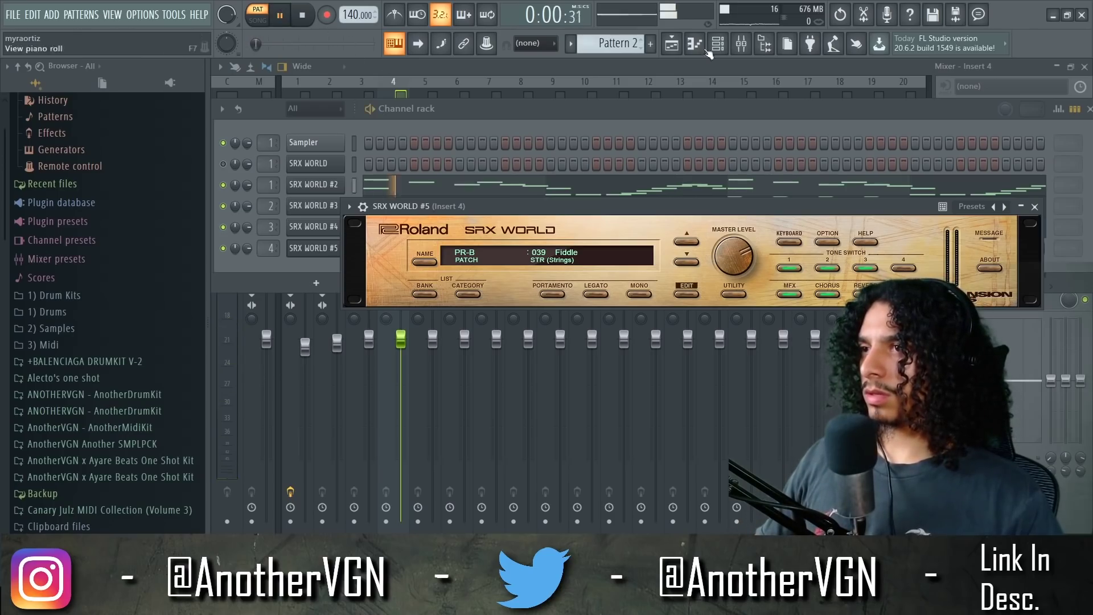
In the SRX WORLD #5 piano roll, place short A#6, D#6, F#6 and F#6 notes on the four beats of bar 1
{"action": "left_click", "coordinate": [694, 45]}
{"action": "key", "text": "space"}
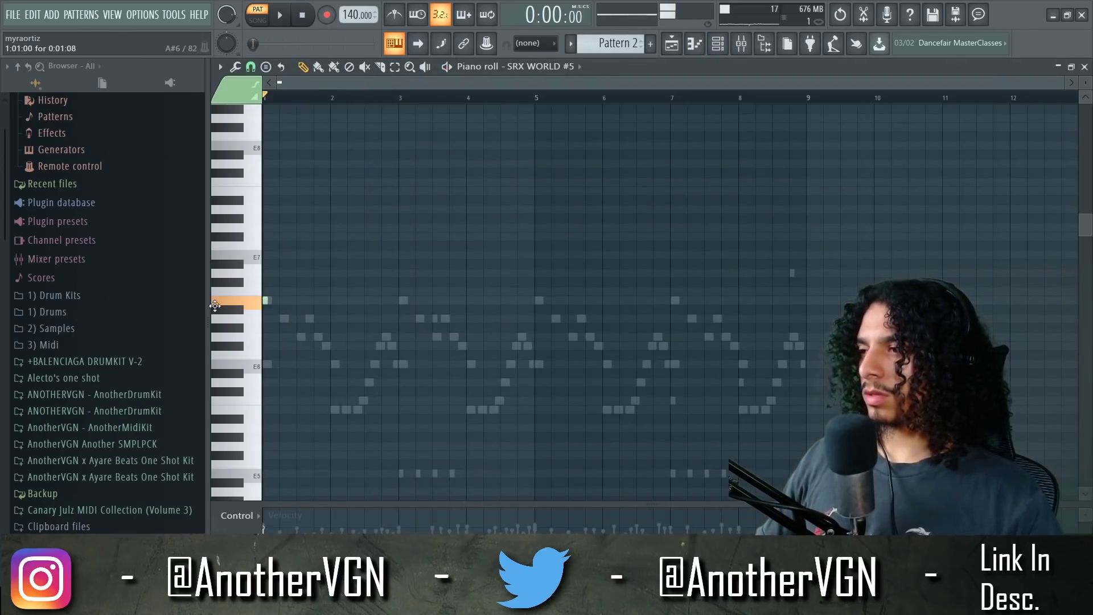
{"action": "scroll", "coordinate": [265, 300], "scroll_direction": "up", "scroll_amount": 3}
{"action": "key", "text": "space"}
{"action": "scroll", "coordinate": [265, 212], "scroll_direction": "up", "scroll_amount": 2}
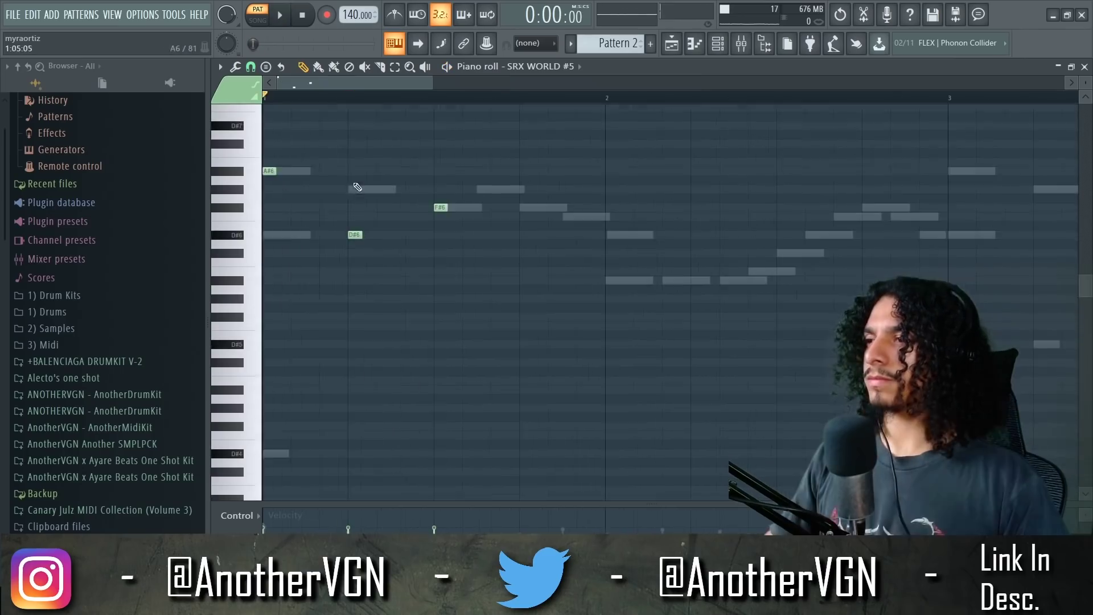
{"action": "key", "text": "space"}
{"action": "left_click", "coordinate": [522, 209]}
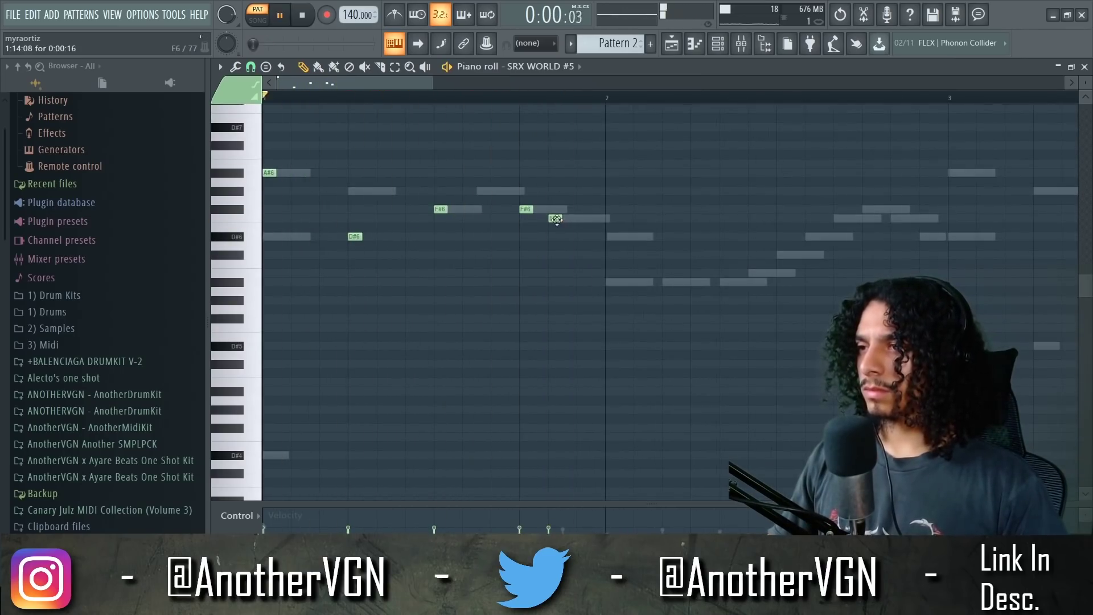
{"action": "left_click", "coordinate": [578, 219]}
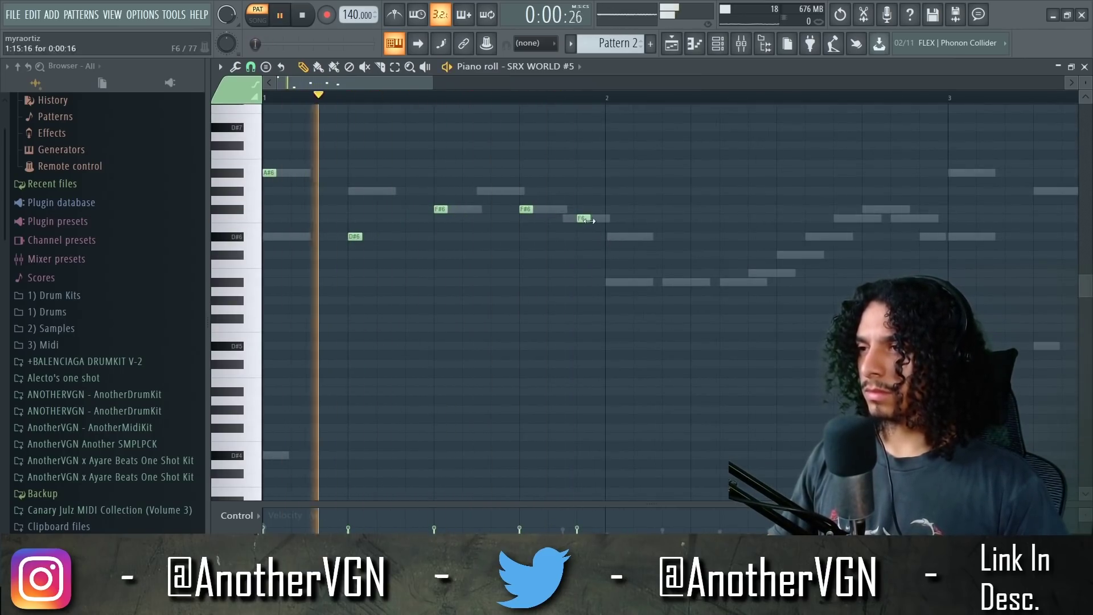
{"action": "key", "text": "space"}
{"action": "right_click", "coordinate": [584, 219]}
Place a short D#6 on beat 1 of bar 2 and short A#5 notes on beats 2, 3 and 4
{"action": "left_click", "coordinate": [610, 282]}
{"action": "left_click", "coordinate": [726, 281]}
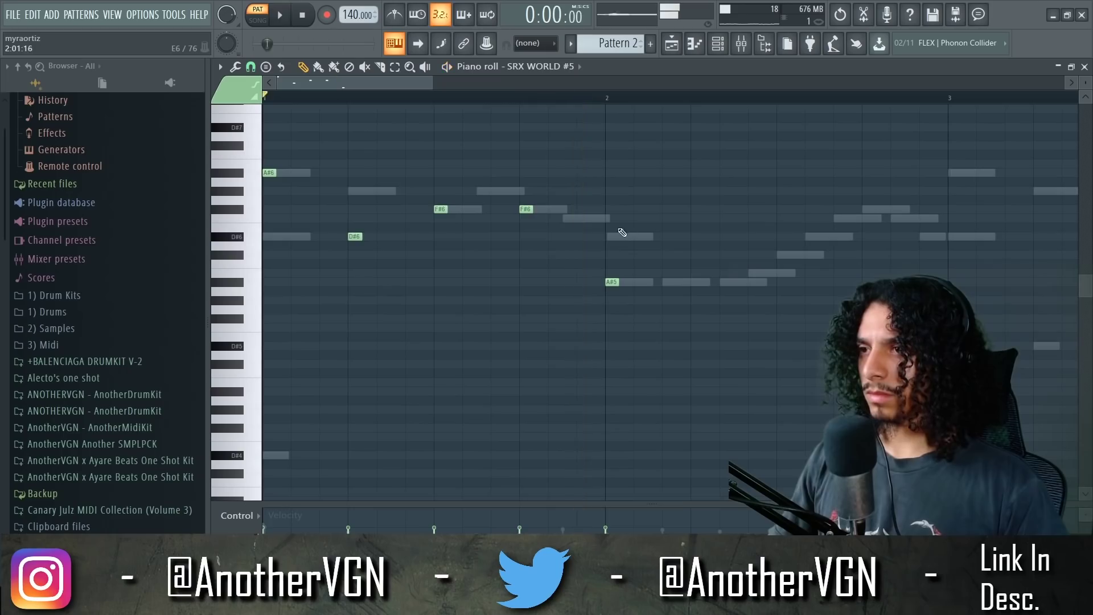
{"action": "key", "text": "space"}
{"action": "right_click", "coordinate": [612, 281]}
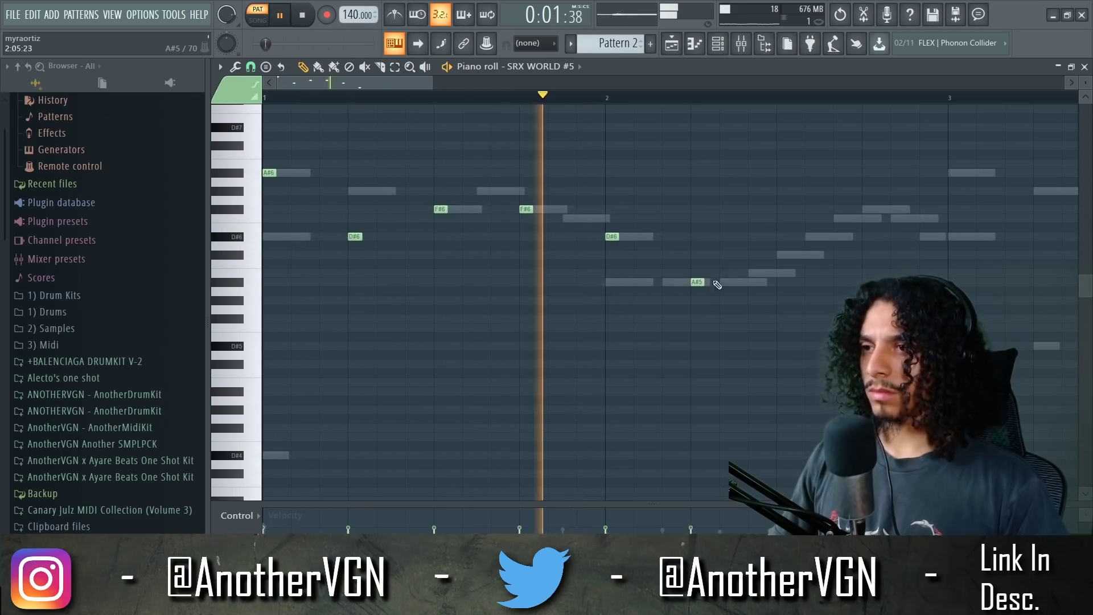
{"action": "left_click", "coordinate": [782, 283]}
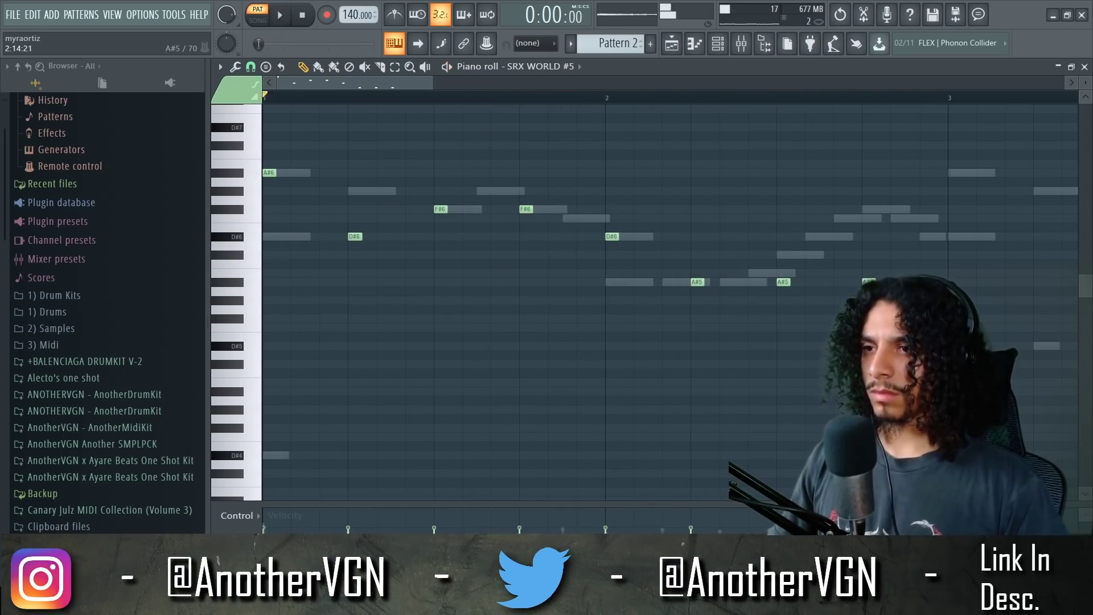
Copy the two-bar SRX WORLD #5 phrase into bars 3 and 4
{"action": "scroll", "coordinate": [678, 259], "scroll_direction": "down", "scroll_amount": 2}
{"action": "left_click_drag", "start_coordinate": [775, 293], "coordinate": [262, 141]}
{"action": "left_click_drag", "start_coordinate": [688, 228], "coordinate": [866, 242]}
{"action": "scroll", "coordinate": [585, 227], "scroll_direction": "down", "scroll_amount": 5}
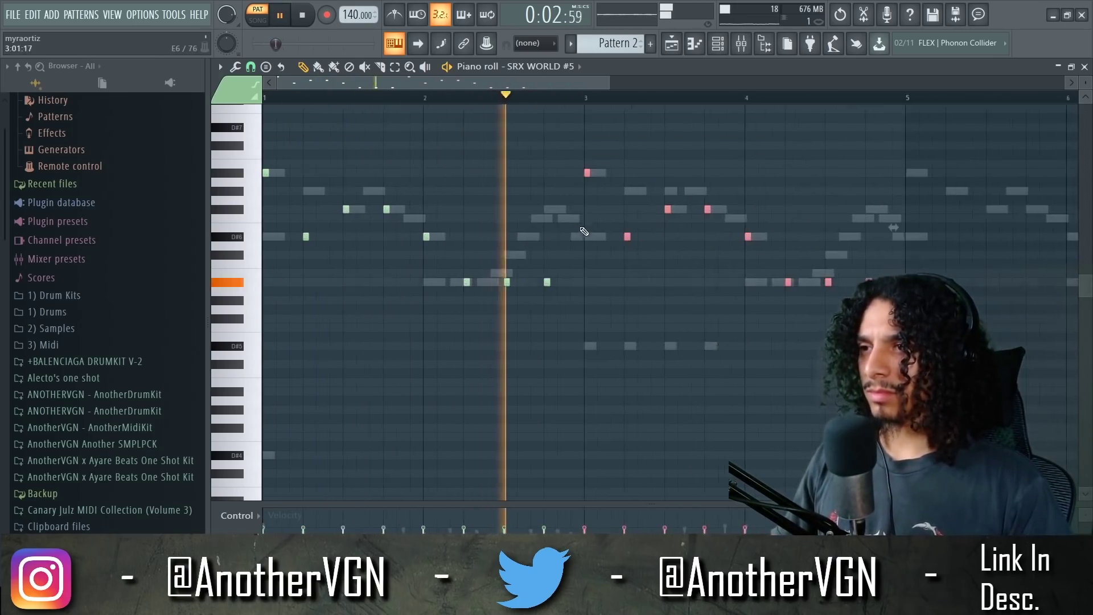
Copy the notes of bars 1 to 4 into bars 5 to 8
{"action": "key", "text": "ctrl+a"}
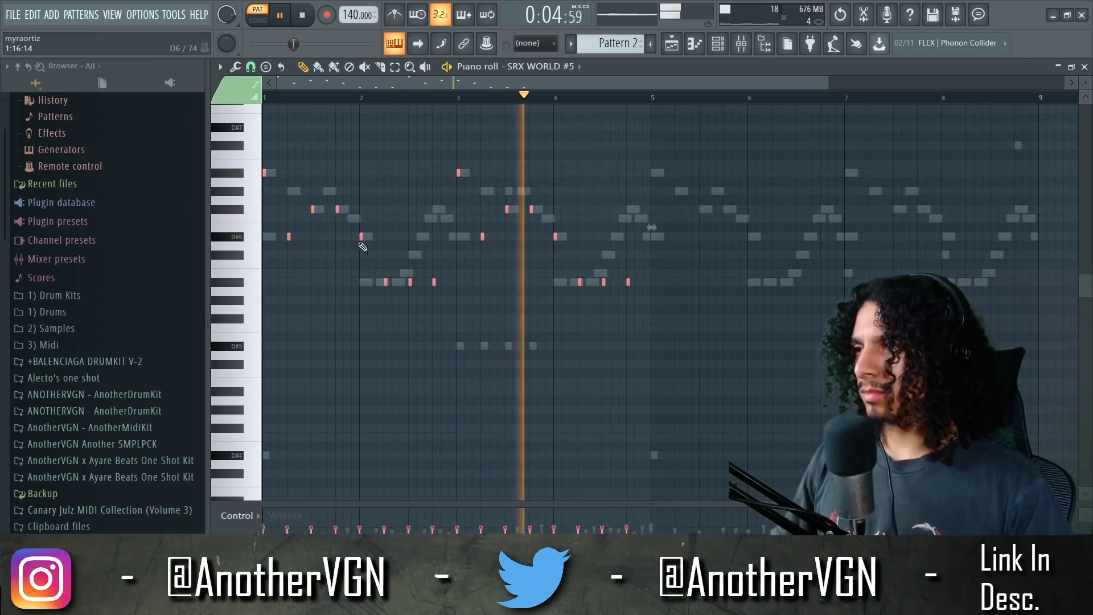
{"action": "left_click_drag", "start_coordinate": [363, 237], "coordinate": [749, 244]}
{"action": "scroll", "coordinate": [711, 187], "scroll_direction": "down", "scroll_amount": 2}
{"action": "right_click", "coordinate": [628, 183]}
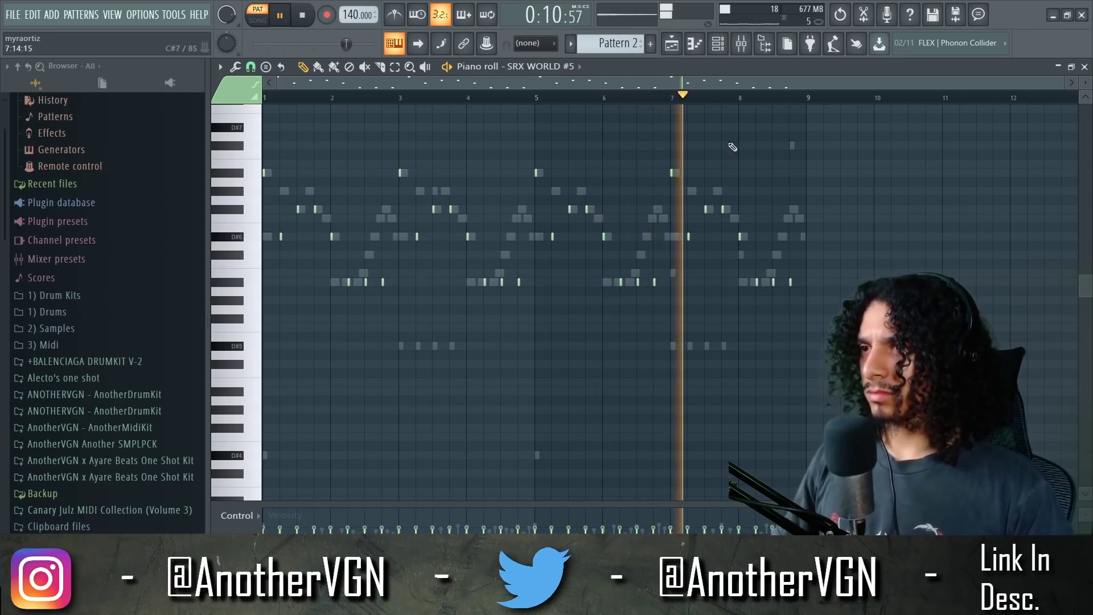
Duplicate all SRX WORLD #5 notes one octave lower and lengthen every note to a full beat
{"action": "key", "text": "ctrl+a"}
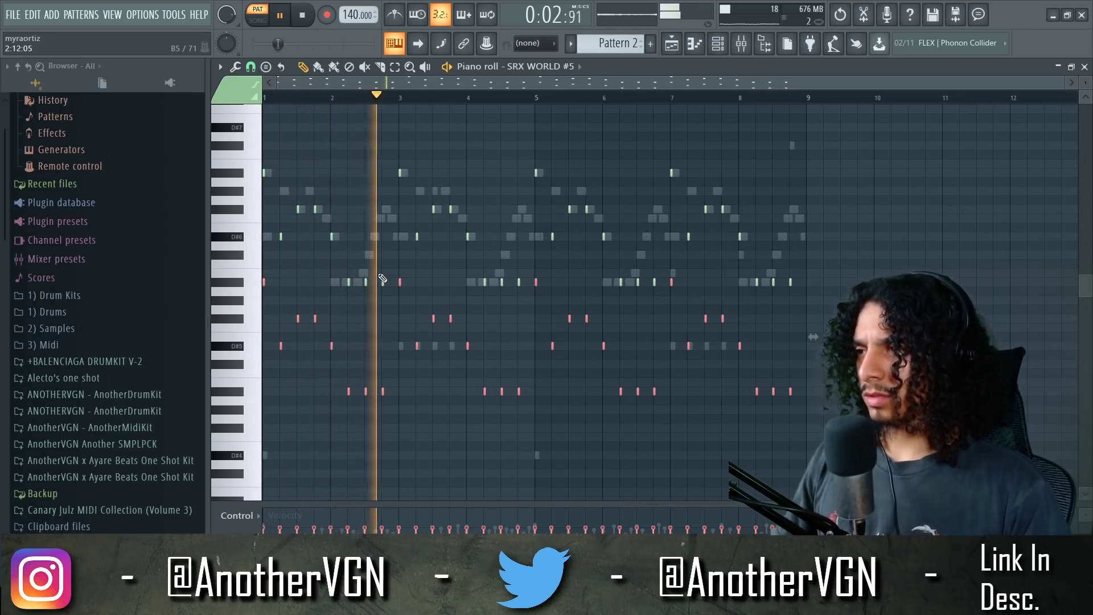
{"action": "left_click", "coordinate": [874, 294], "text": "ctrl"}
{"action": "left_click_drag", "start_coordinate": [873, 294], "coordinate": [265, 117]}
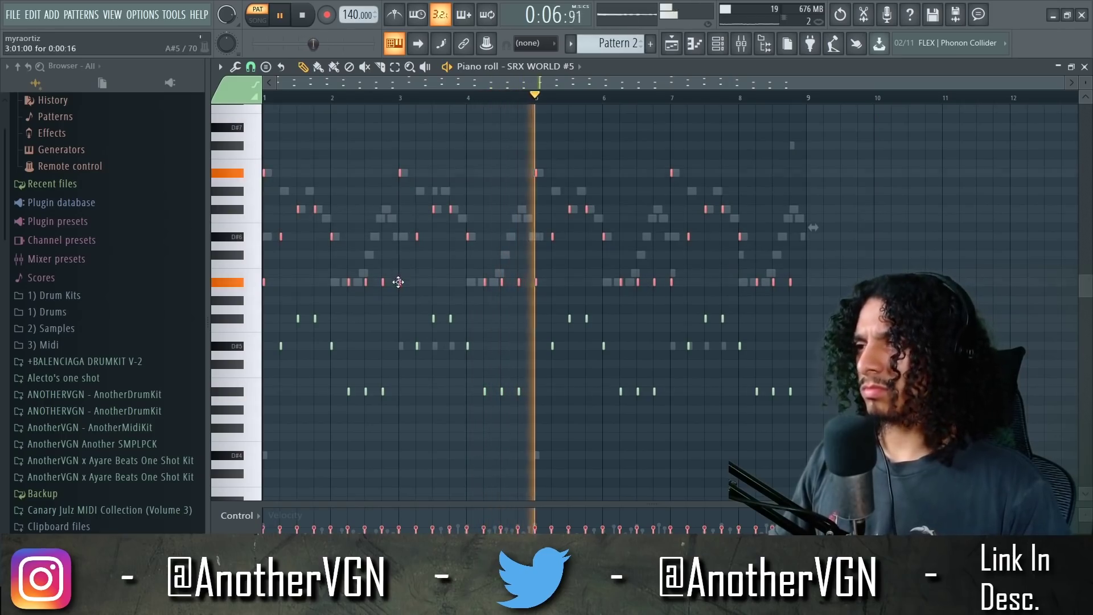
{"action": "left_click", "coordinate": [417, 266], "text": "ctrl"}
{"action": "left_click_drag", "start_coordinate": [899, 437], "coordinate": [94, 168]}
{"action": "scroll", "coordinate": [495, 274], "scroll_direction": "up", "scroll_amount": 6}
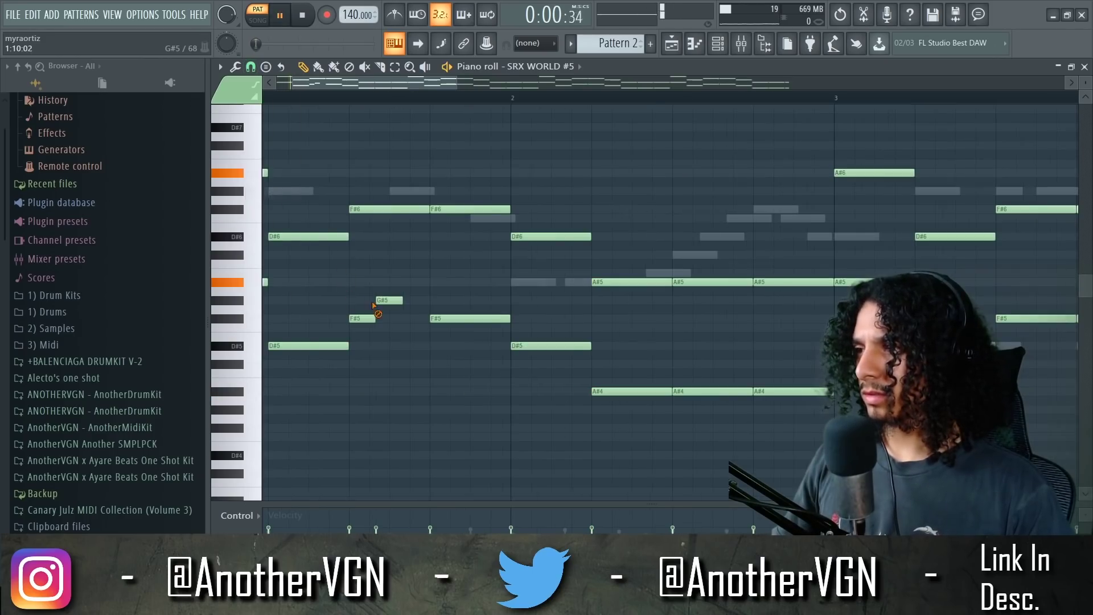
Add a quick F#4, G#4, A#4 run on beat 3 of bars 1 and 5, plus short B4 and A#4 notes in bar 3
{"action": "left_click", "coordinate": [393, 301]}
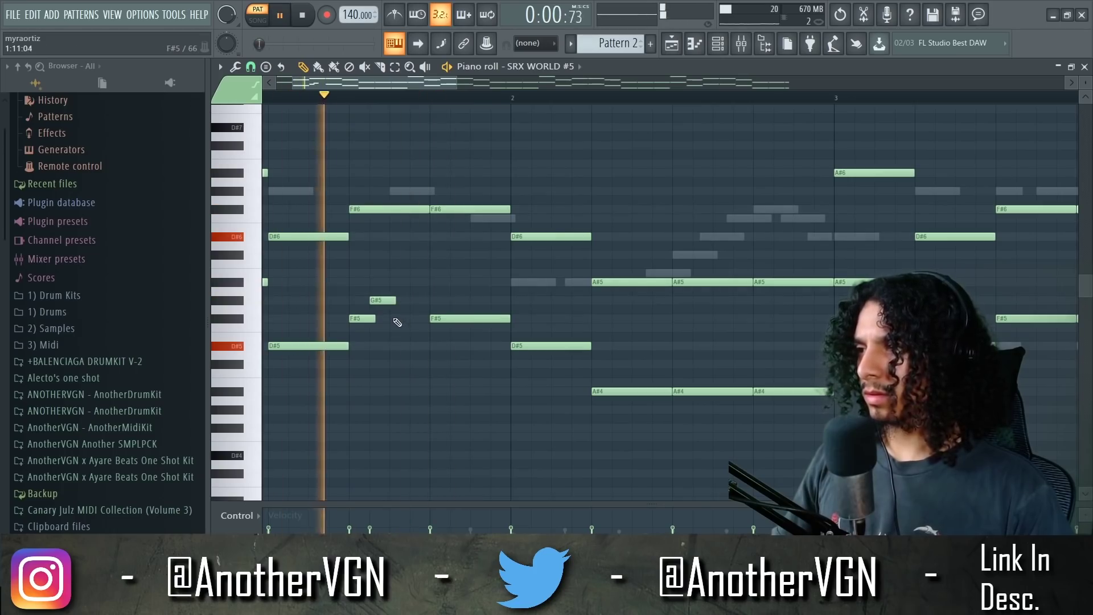
{"action": "left_click", "coordinate": [393, 317]}
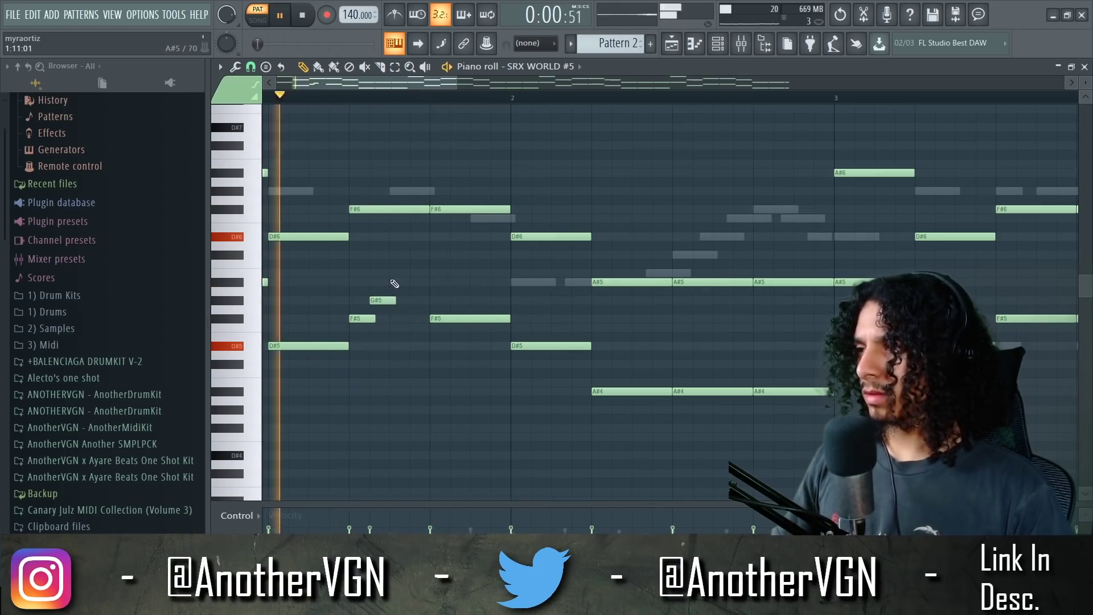
{"action": "key", "text": "space"}
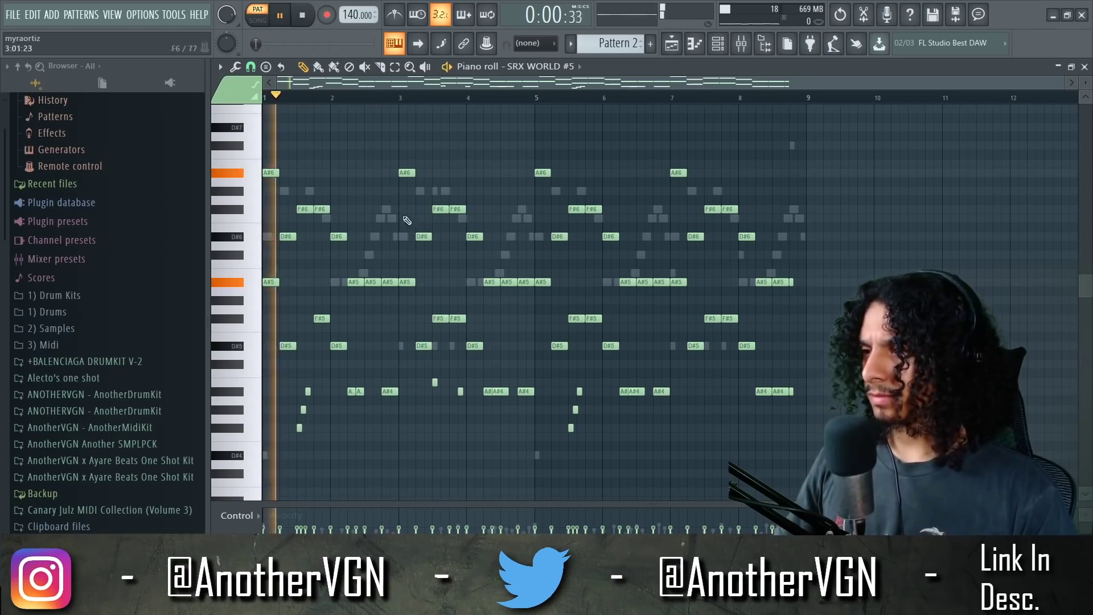
Copy the short B4 and A#4 notes from bar 3 to the same beats in bar 7
{"action": "left_click", "coordinate": [460, 392], "text": "ctrl+shift"}
{"action": "left_click", "coordinate": [434, 382], "text": "ctrl+shift"}
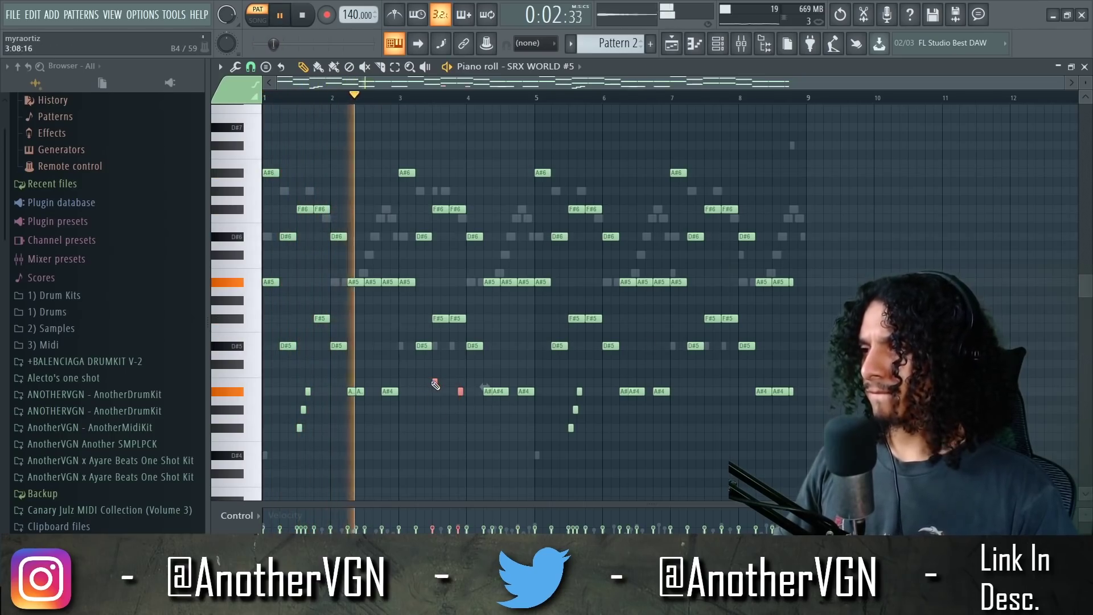
{"action": "left_click_drag", "start_coordinate": [435, 383], "coordinate": [707, 392]}
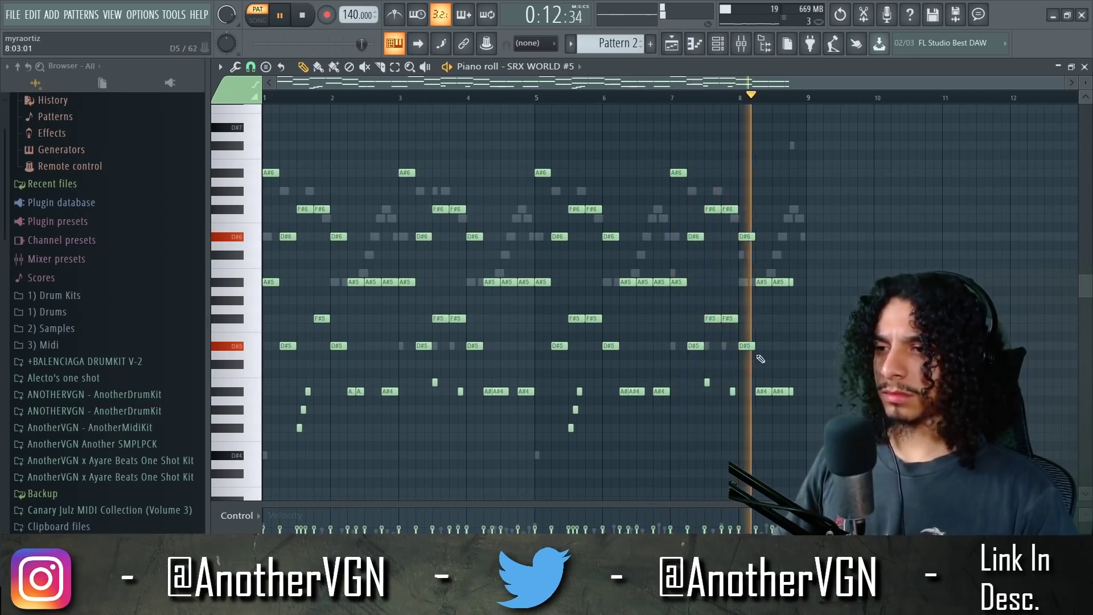
Arm the Master mixer track and render the pattern to an audio clip in the playlist
{"action": "scroll", "coordinate": [802, 370], "scroll_direction": "up", "scroll_amount": 2}
{"action": "left_click", "coordinate": [745, 50]}
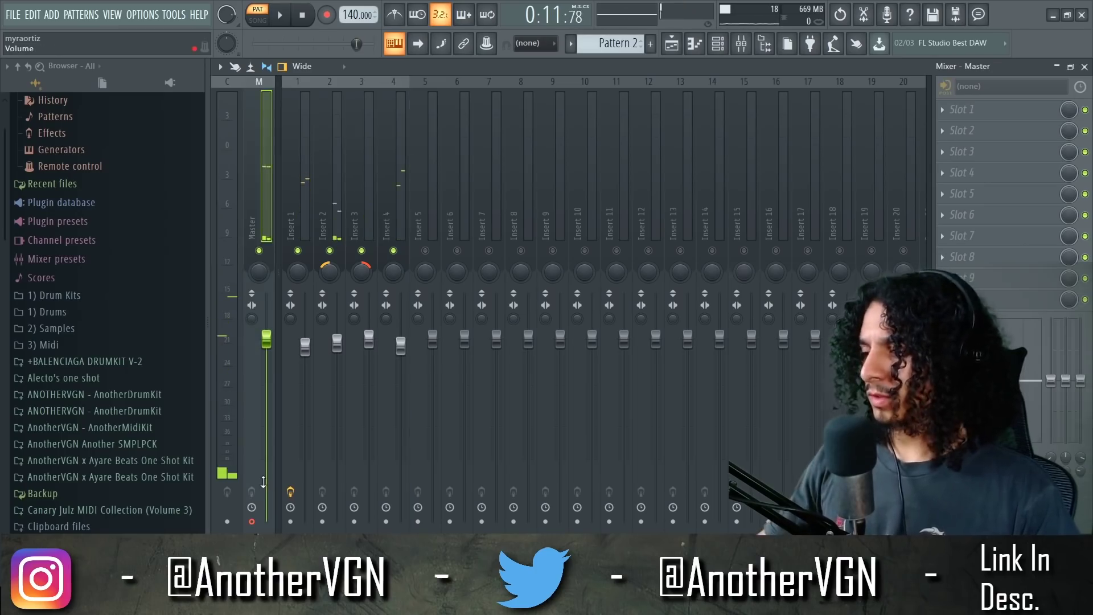
{"action": "key", "text": "alt+r"}
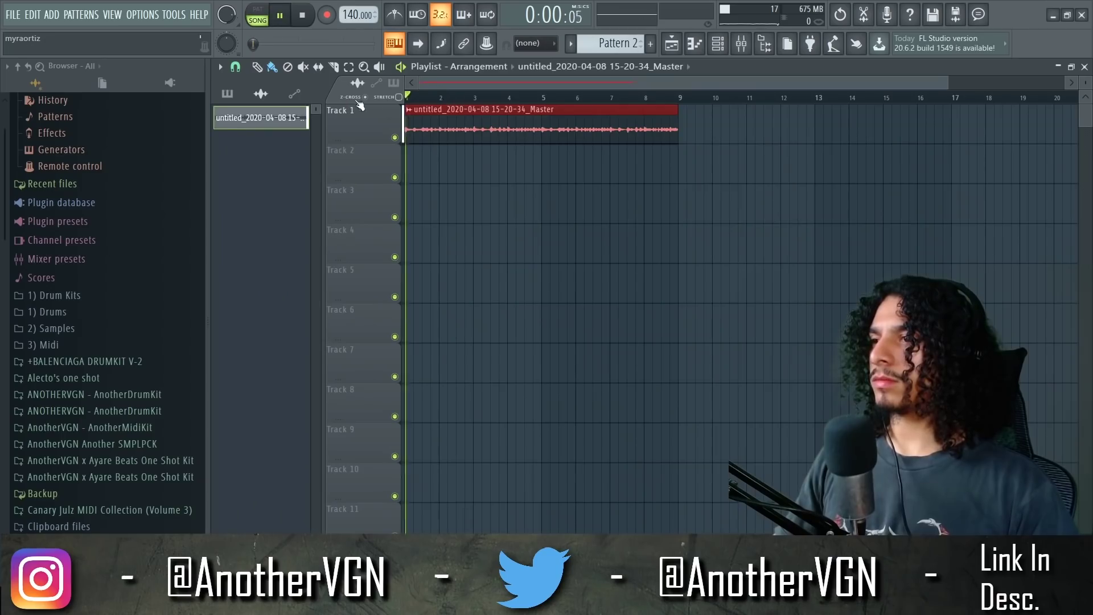
Open the rendered Master clip's settings and lower the project tempo to 126 BPM
{"action": "scroll", "coordinate": [415, 155], "scroll_direction": "up", "scroll_amount": 3}
{"action": "double_click", "coordinate": [450, 127]}
{"action": "key", "text": "space"}
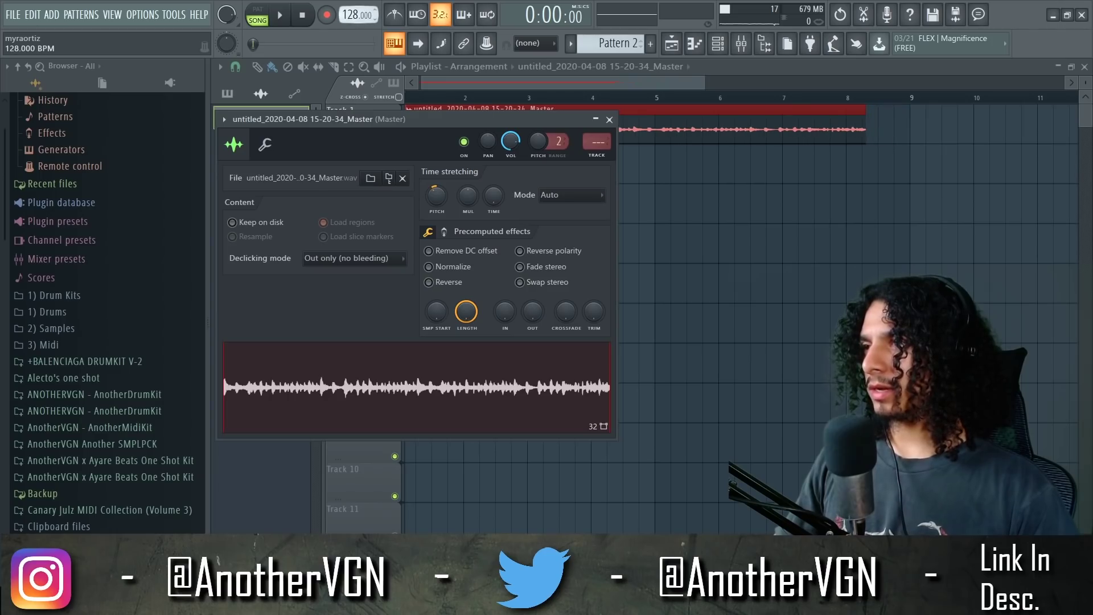
Set the clip's time-stretching mode to Stretch, with its pitch at -300 cents and its length fitted to eight bars
{"action": "left_click", "coordinate": [557, 195]}
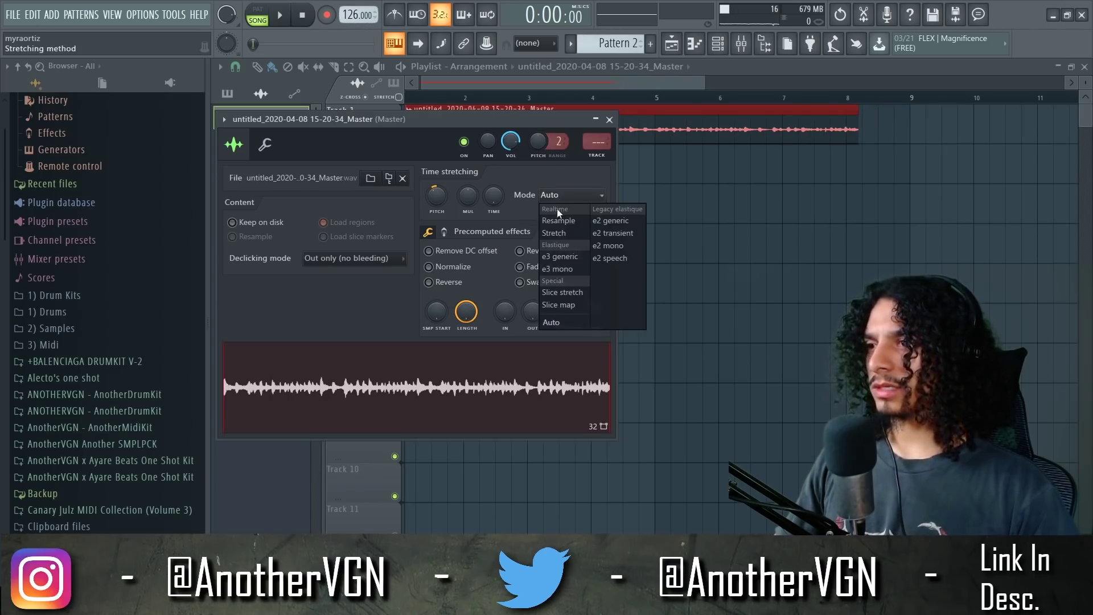
{"action": "left_click", "coordinate": [558, 234]}
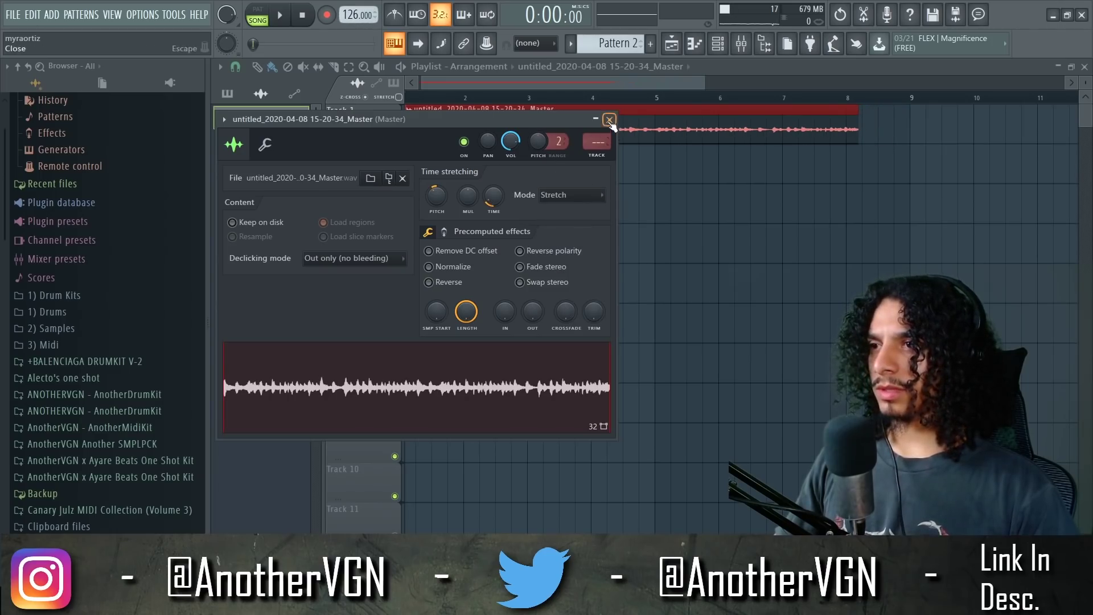
{"action": "left_click", "coordinate": [610, 120]}
{"action": "double_click", "coordinate": [607, 122]}
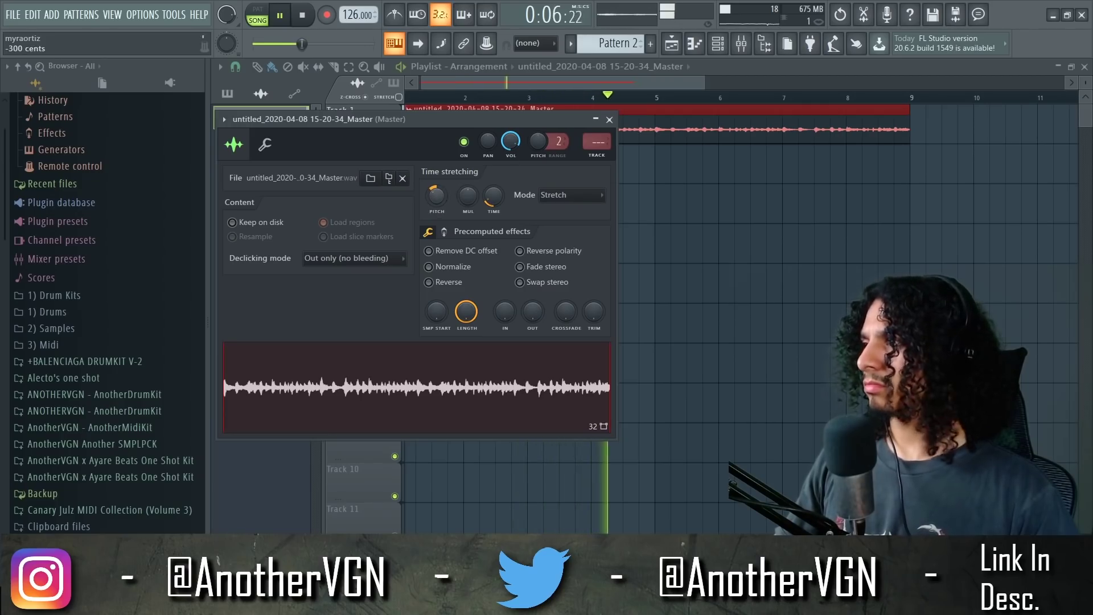
Route the audio clip to mixer insert 3 and load S1 Imager Stereo in that insert's effect slot 2
{"action": "key", "text": "space"}
{"action": "key", "text": "space"}
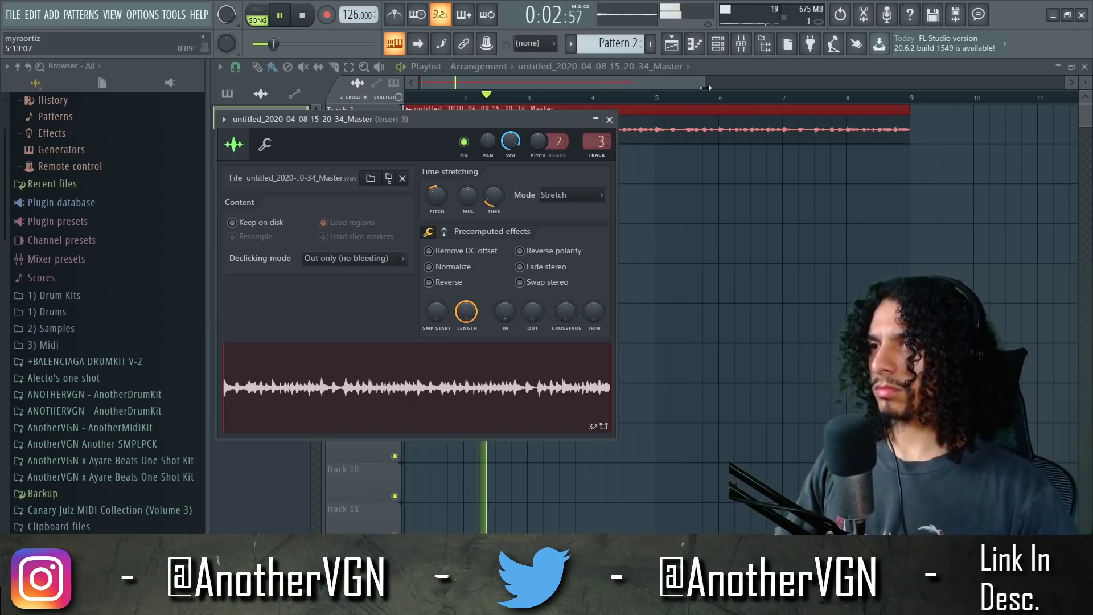
{"action": "left_click", "coordinate": [740, 44]}
{"action": "key", "text": "space"}
{"action": "left_click", "coordinate": [962, 131]}
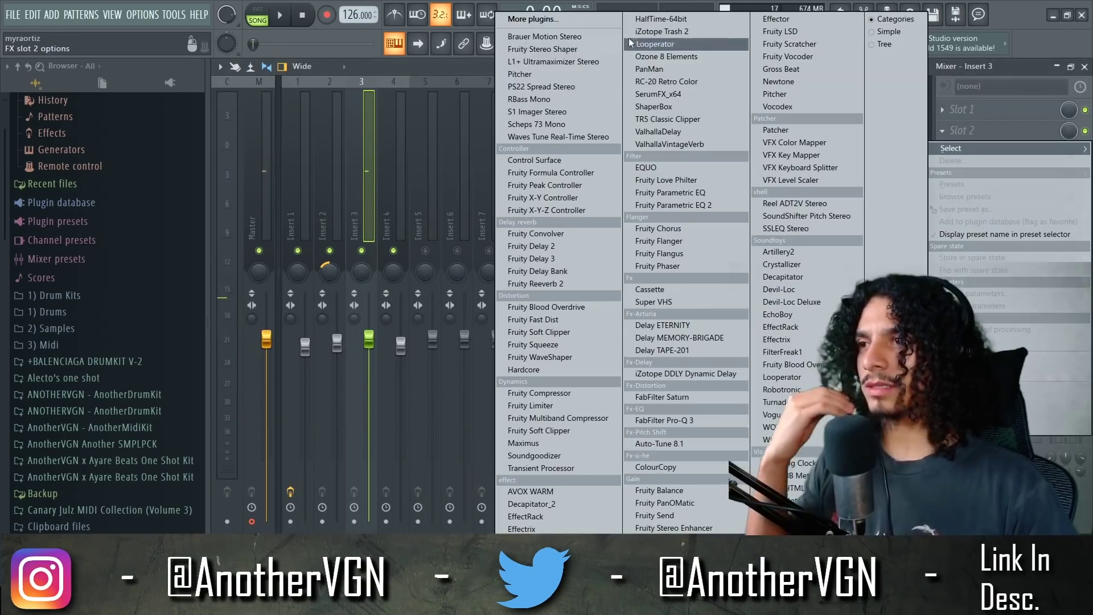
{"action": "left_click", "coordinate": [539, 113]}
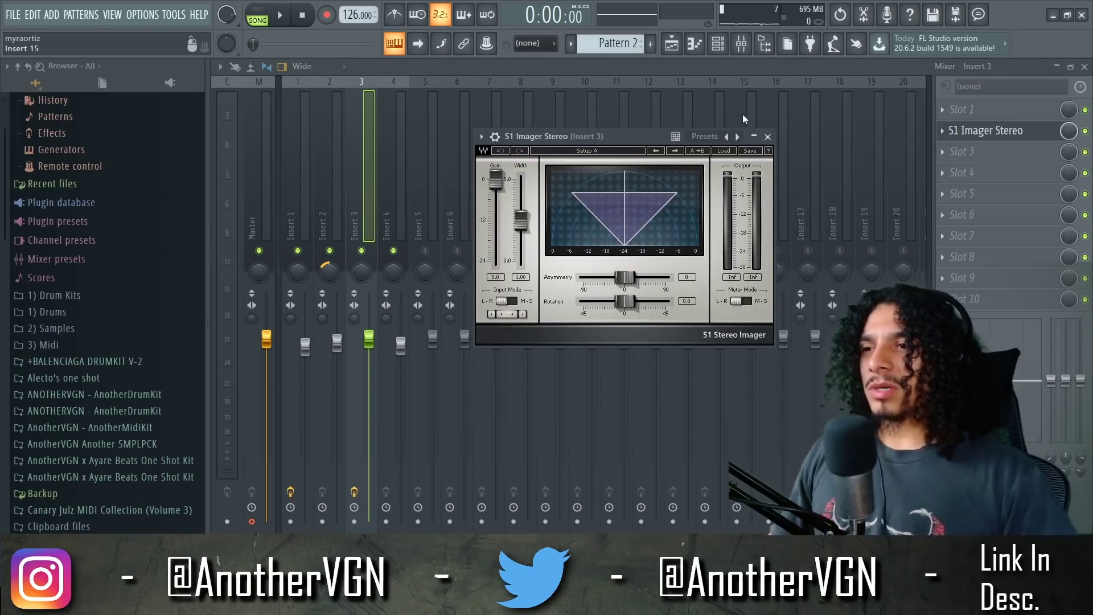
Load the Dave Pensado 3D Width preset in S1 Imager Stereo and play the clip
{"action": "left_click", "coordinate": [722, 151]}
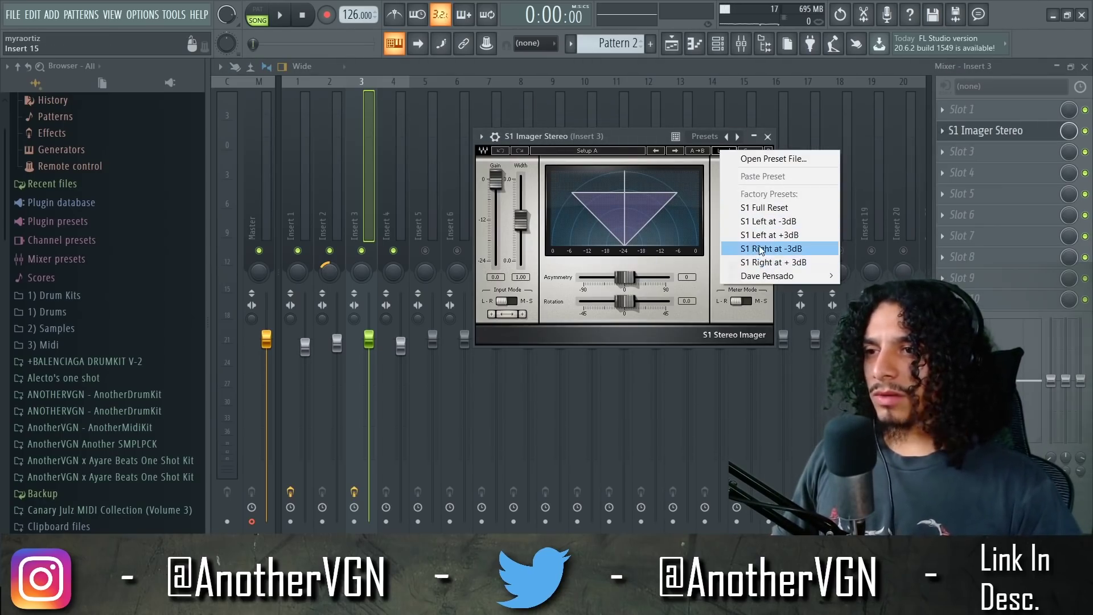
{"action": "left_click", "coordinate": [863, 279]}
{"action": "key", "text": "space"}
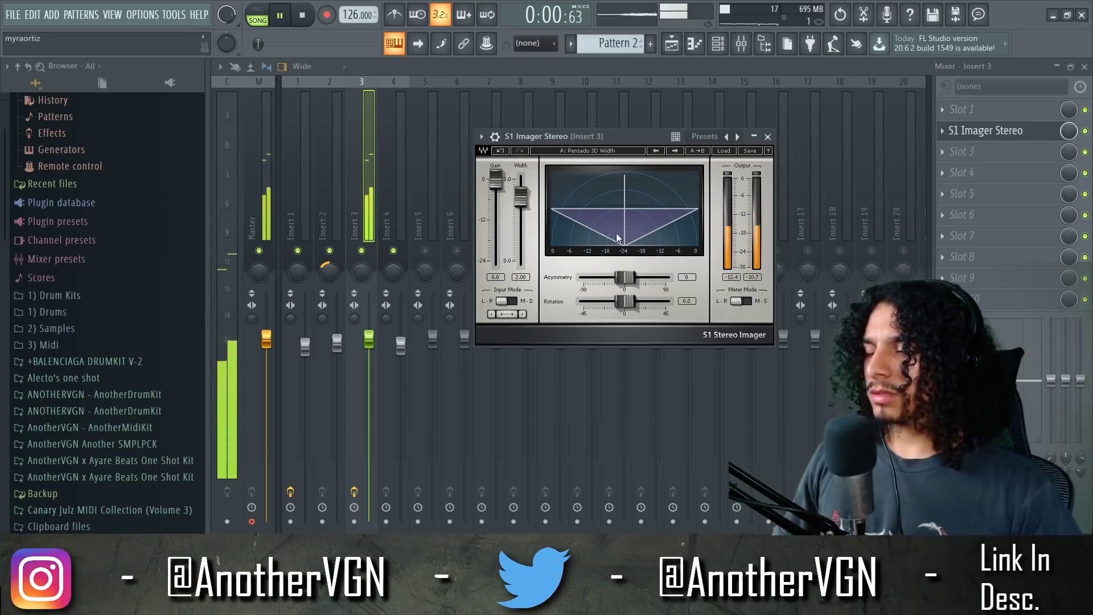
Add Gross Beat to effect slot 3 of insert 3 and load the preset whose time slots are numbered 1 to 36
{"action": "key", "text": "Escape"}
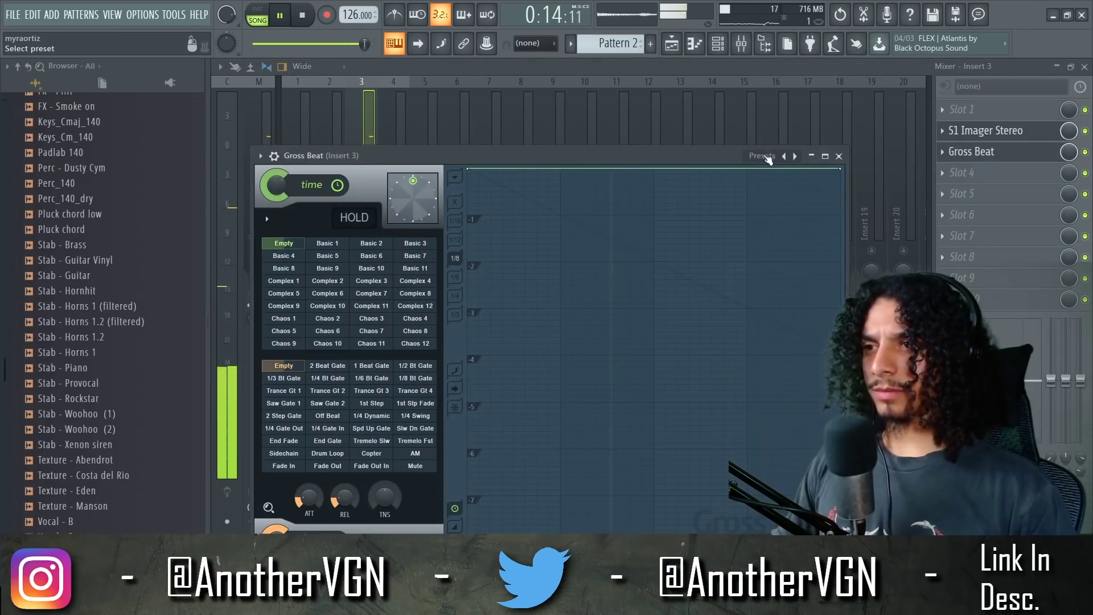
{"action": "left_click", "coordinate": [760, 156]}
{"action": "left_click", "coordinate": [799, 190]}
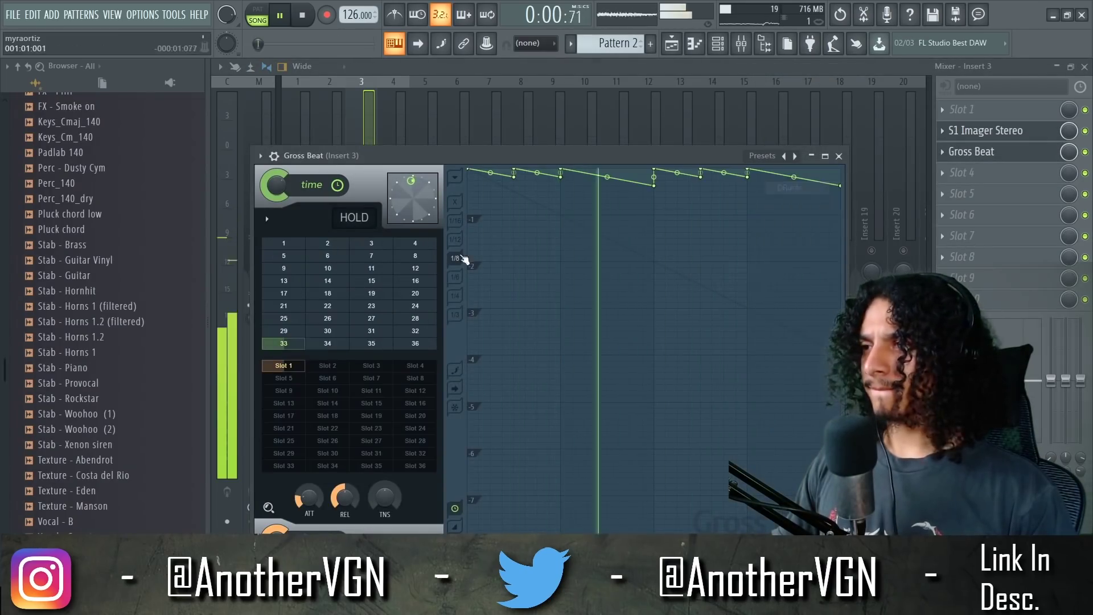
Activate time slot 1 in Gross Beat and reset the audio clip's time-stretching pitch to 0 cents
{"action": "left_click", "coordinate": [296, 246]}
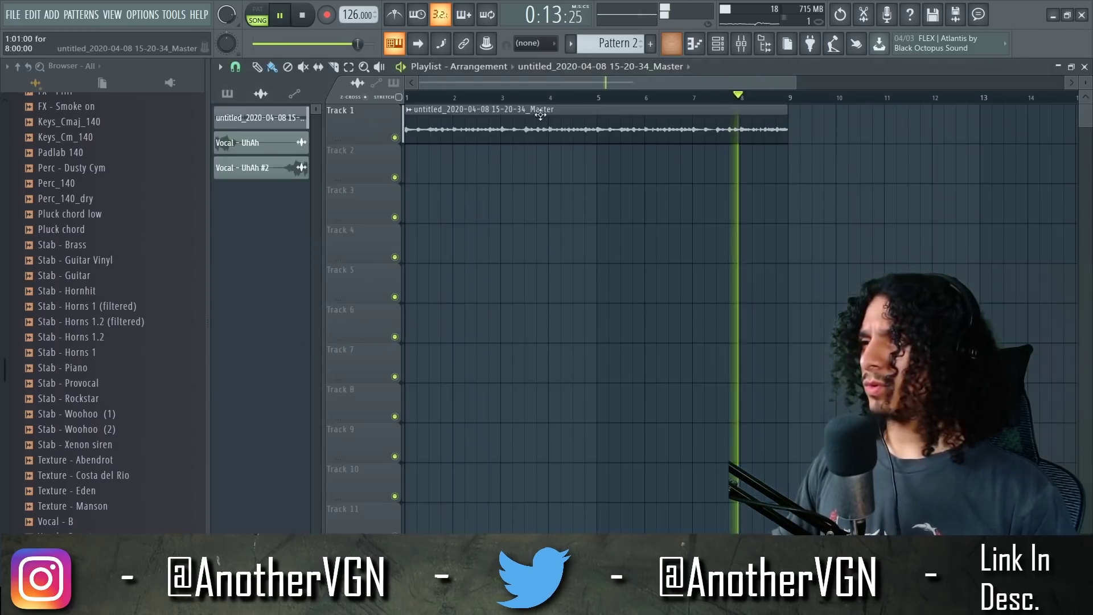
{"action": "double_click", "coordinate": [455, 129]}
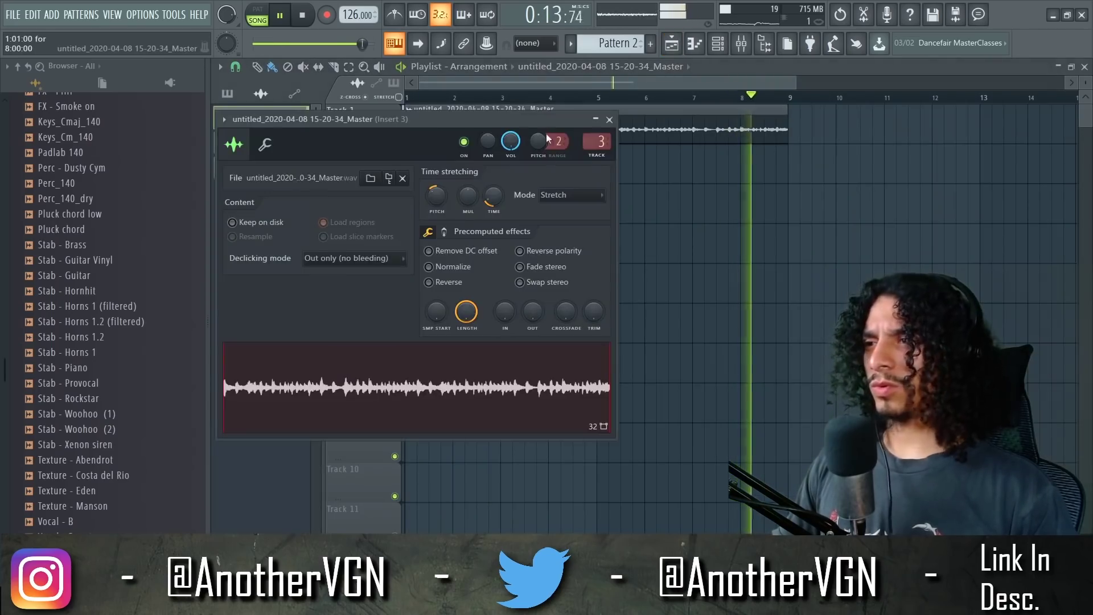
{"action": "left_click", "coordinate": [443, 205], "text": "alt"}
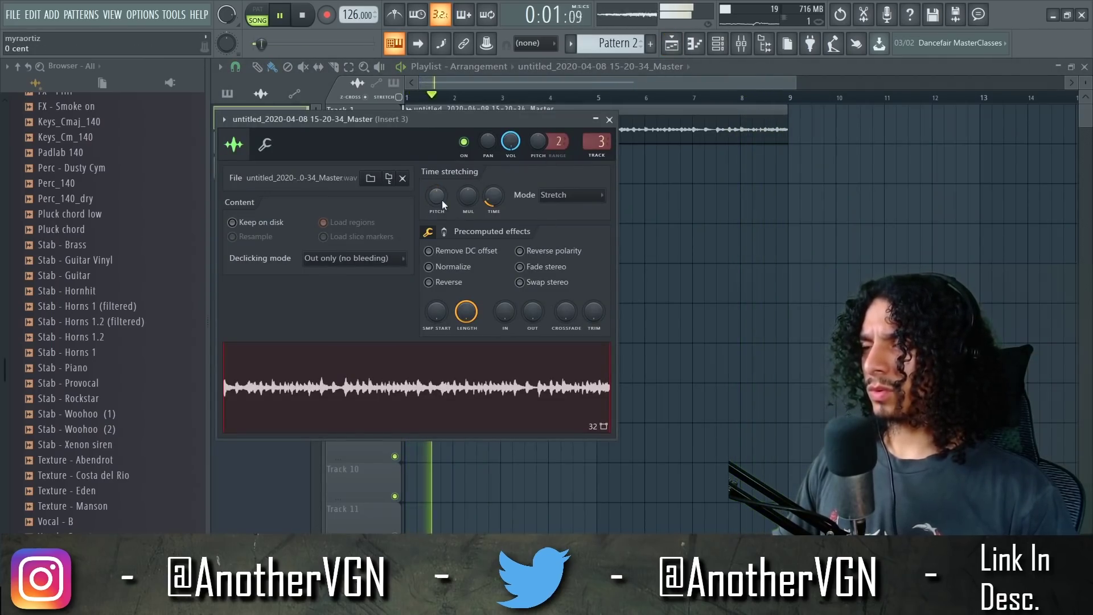
{"action": "left_click", "coordinate": [609, 120]}
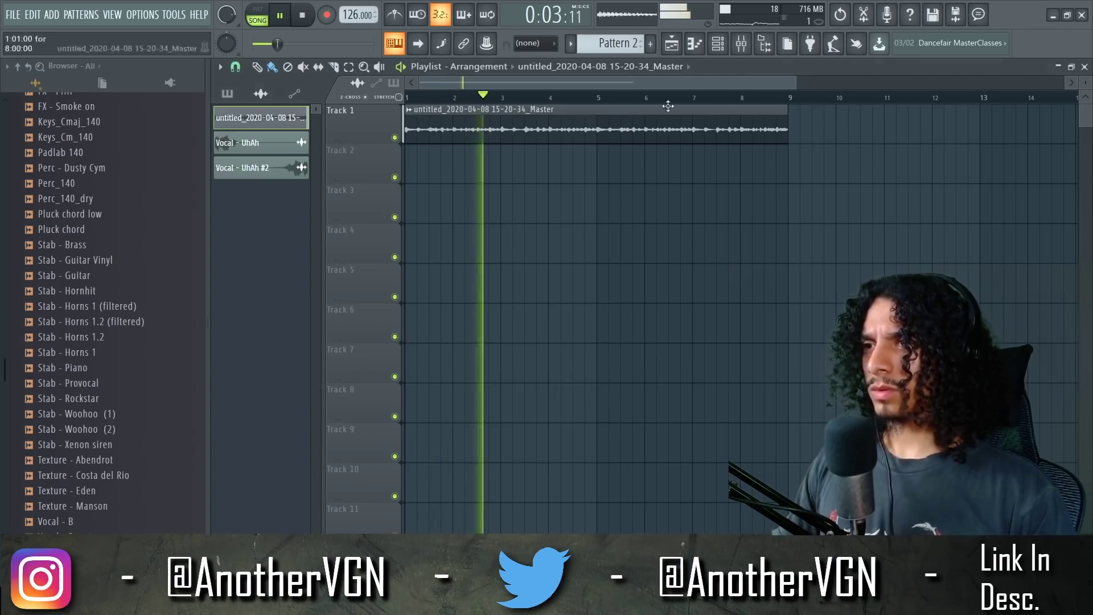
Add Fruity parametric EQ 2 to effect slot 4 of insert 3 and load a preset that cuts the lows and highs
{"action": "key", "text": "F9"}
{"action": "left_click", "coordinate": [954, 174]}
{"action": "left_click", "coordinate": [711, 203]}
{"action": "left_click", "coordinate": [281, 170]}
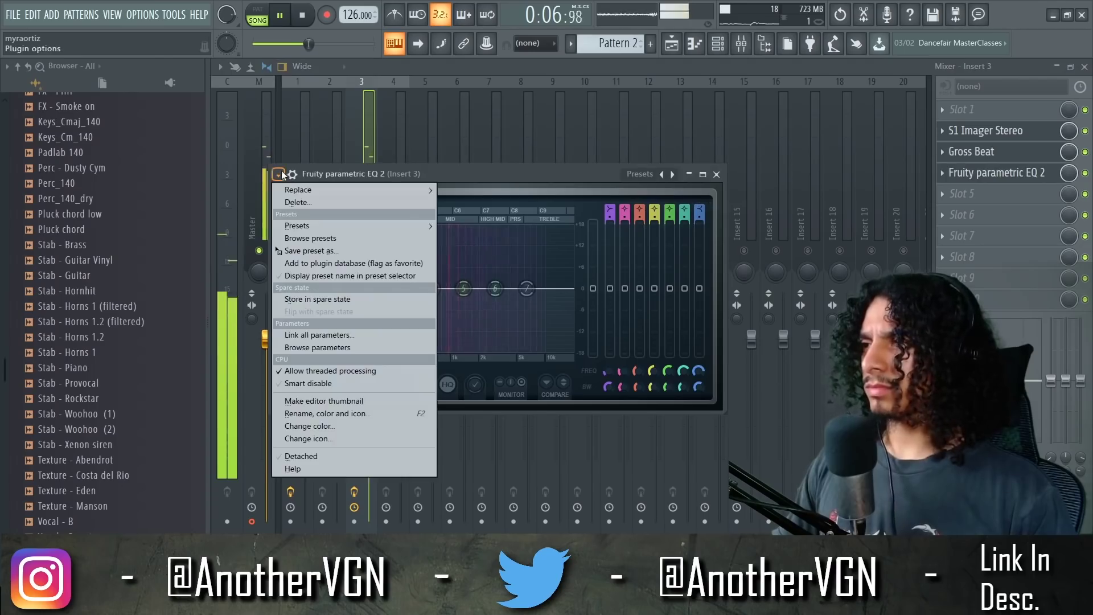
{"action": "mouse_move", "coordinate": [308, 217]}
{"action": "left_click", "coordinate": [484, 273]}
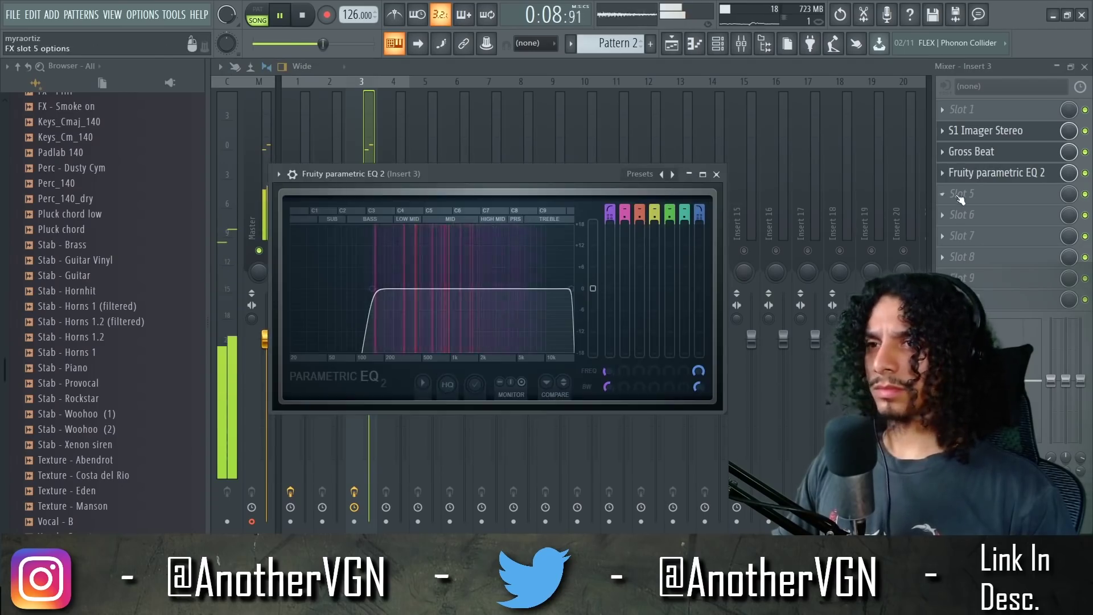
Replace Gross Beat on insert 3 with HalfTime-64bit and place it in slot 2, ahead of the equalizer and S1 Imager
{"action": "left_click", "coordinate": [939, 151]}
{"action": "mouse_move", "coordinate": [953, 169]}
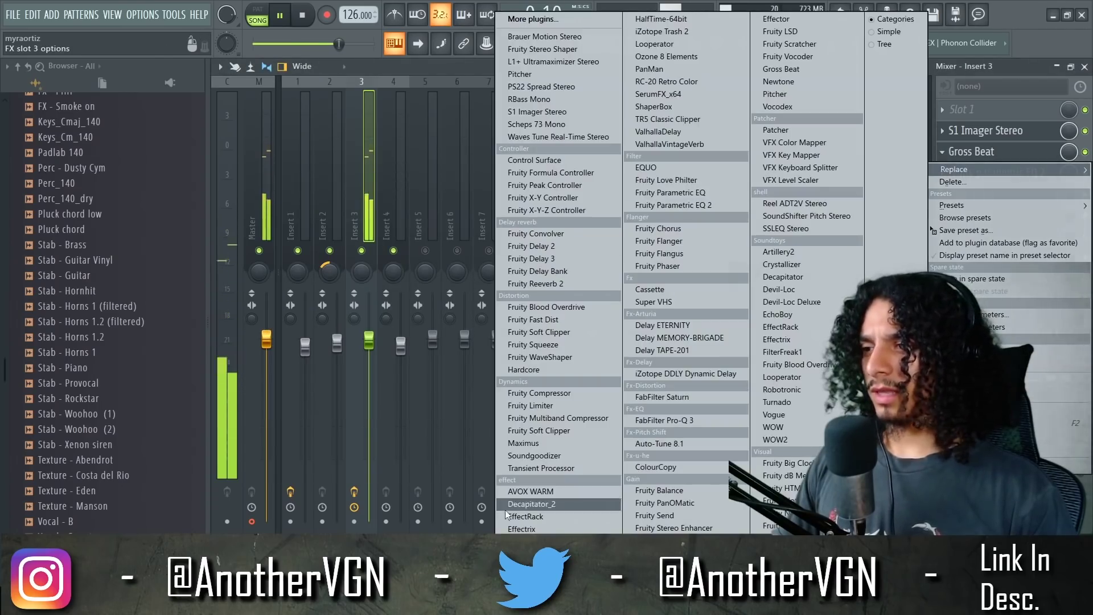
{"action": "left_click", "coordinate": [687, 21]}
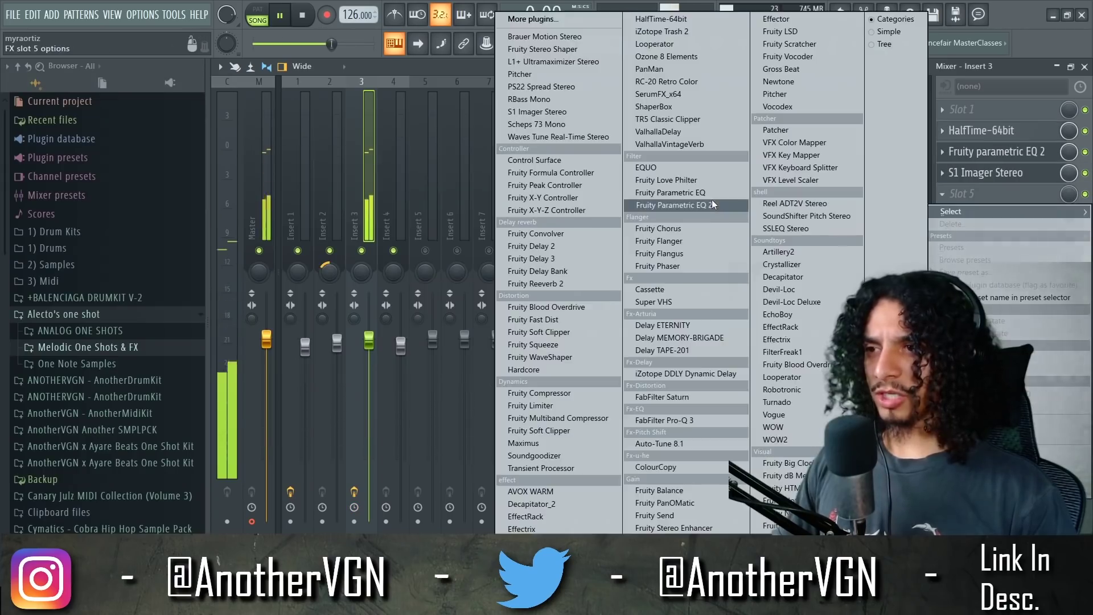
Add Fruity parametric EQ 2 in slot 5 with a 5.4 dB boost at 4459 Hz, and another in slot 6 cutting the lows and highs
{"action": "left_click", "coordinate": [712, 199]}
{"action": "left_click_drag", "start_coordinate": [530, 306], "coordinate": [562, 310]}
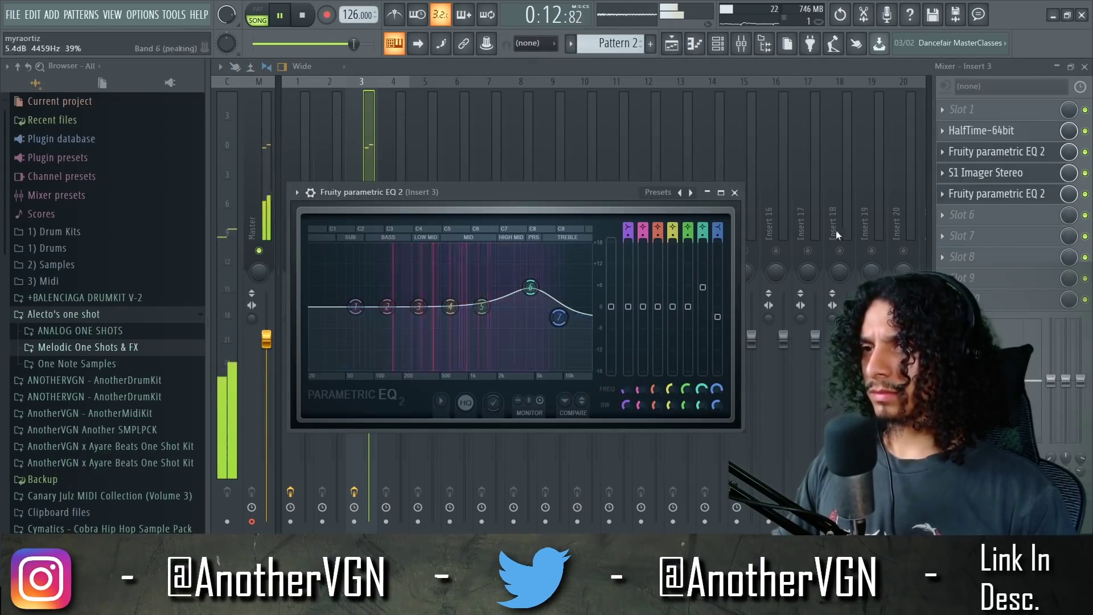
{"action": "left_click", "coordinate": [956, 215]}
{"action": "left_click", "coordinate": [706, 206]}
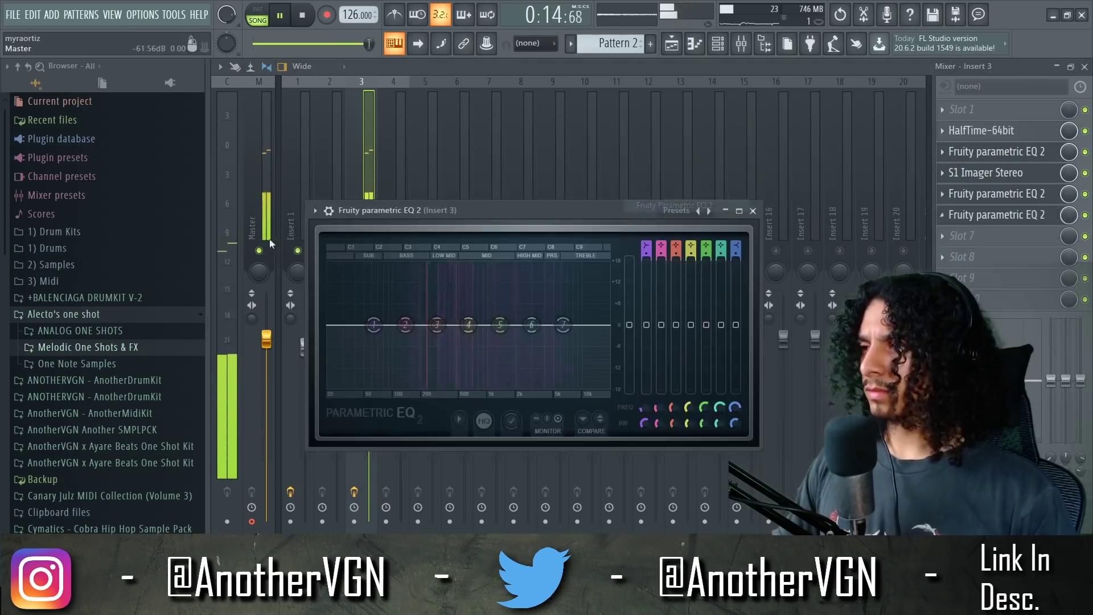
{"action": "left_click", "coordinate": [329, 211]}
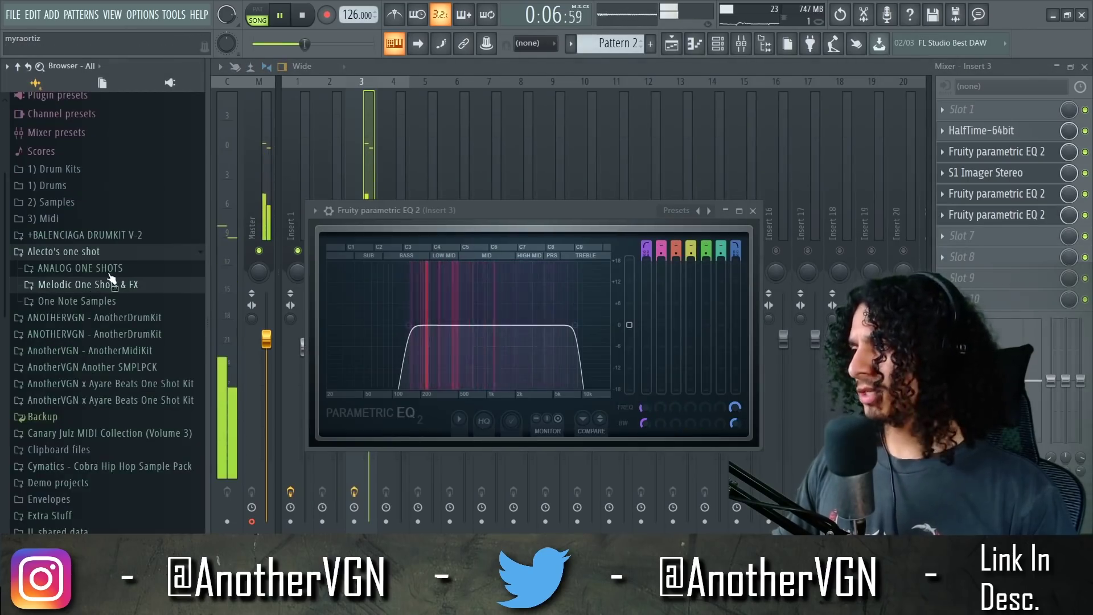
Add VGN - Blasted 808 and VGN - Zing Clap from the ANOTHERVGN drum kit, with the clap on step 9 looping every 16 steps
{"action": "left_click", "coordinate": [712, 44]}
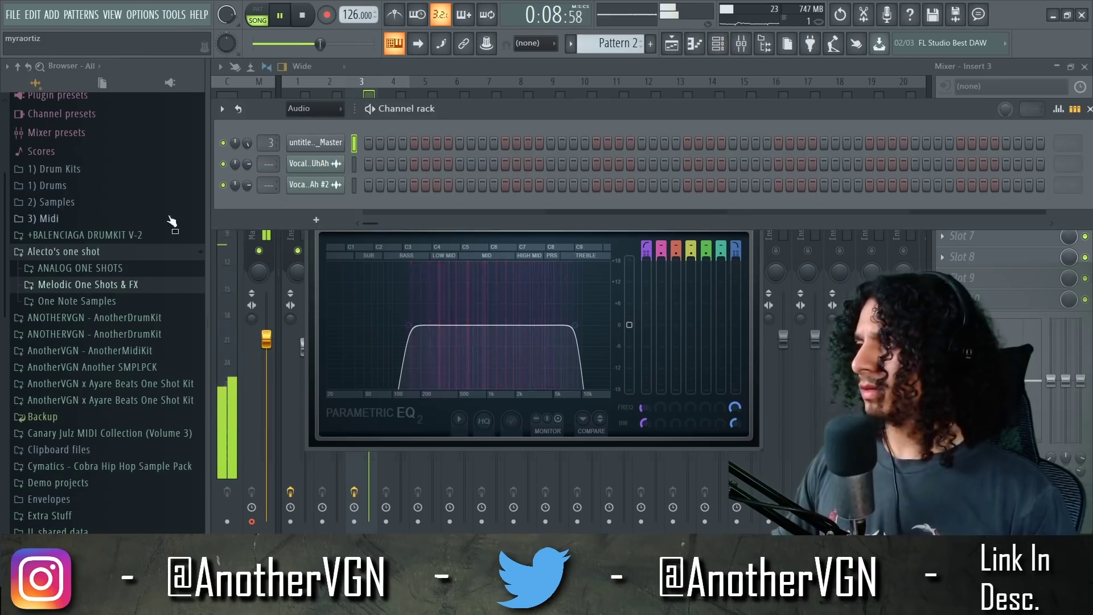
{"action": "left_click", "coordinate": [130, 325]}
{"action": "scroll", "coordinate": [90, 244], "scroll_direction": "down", "scroll_amount": 2}
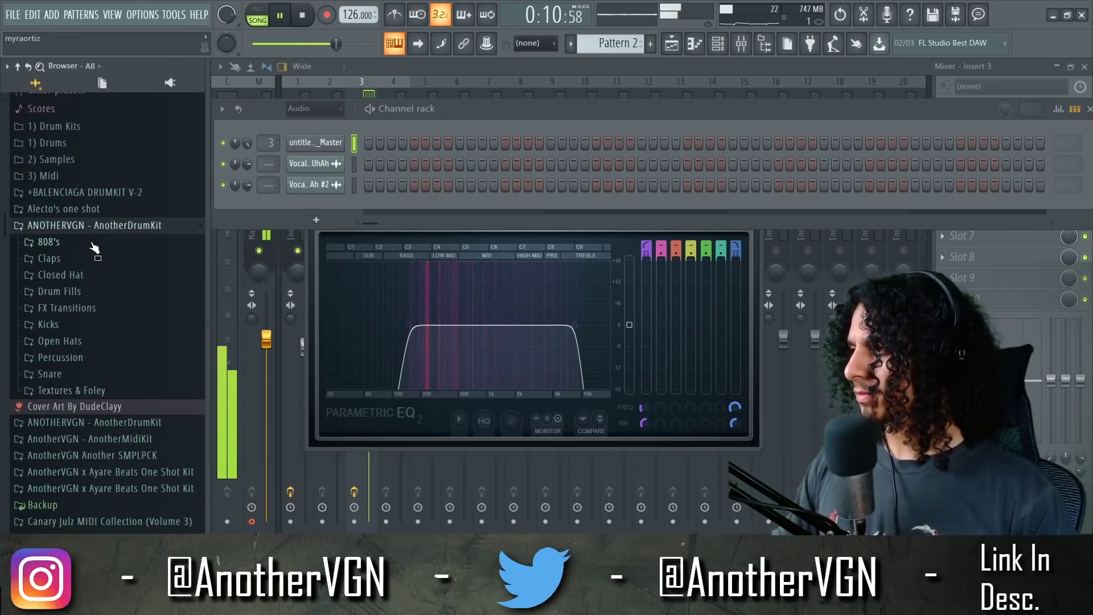
{"action": "left_click", "coordinate": [91, 244]}
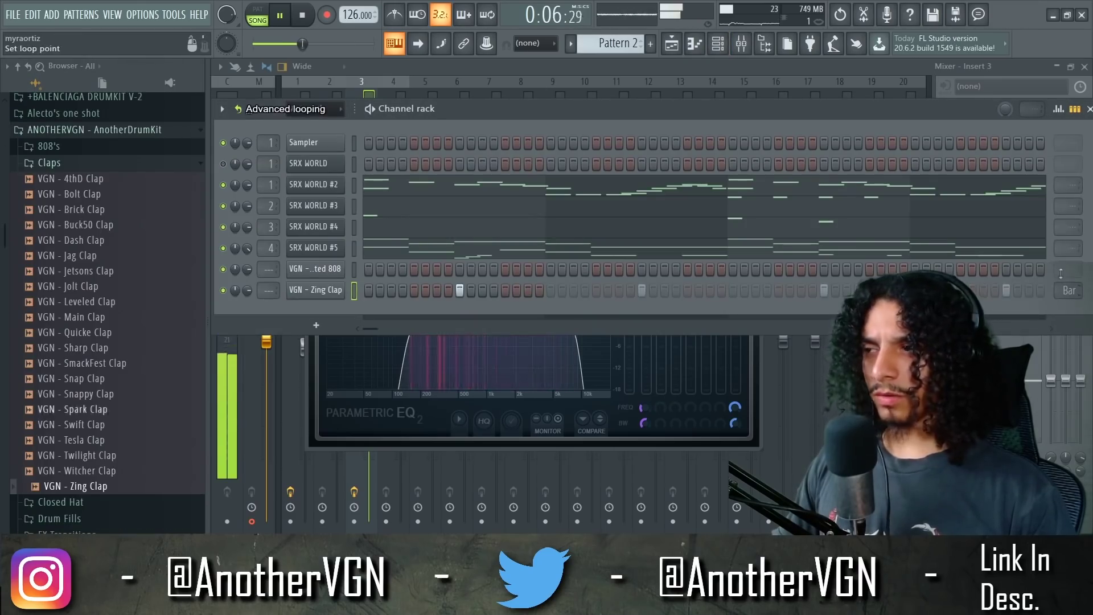
Add the VGN - Shard HH closed hat from the drum kit as a new channel
{"action": "left_click", "coordinate": [49, 162]}
{"action": "left_click", "coordinate": [63, 179]}
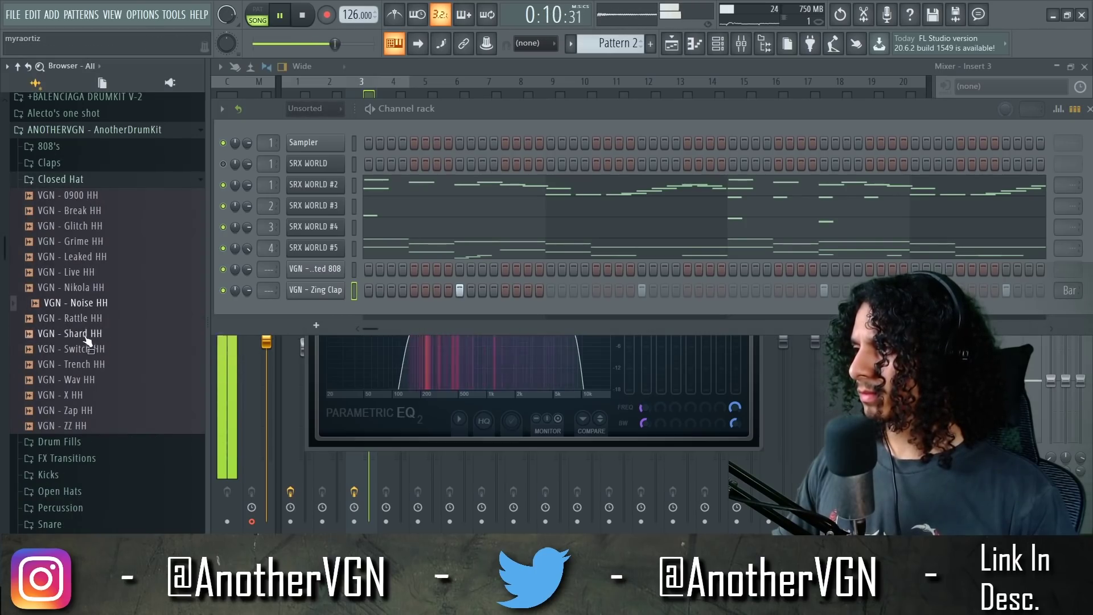
{"action": "left_click_drag", "start_coordinate": [312, 324], "coordinate": [313, 322]}
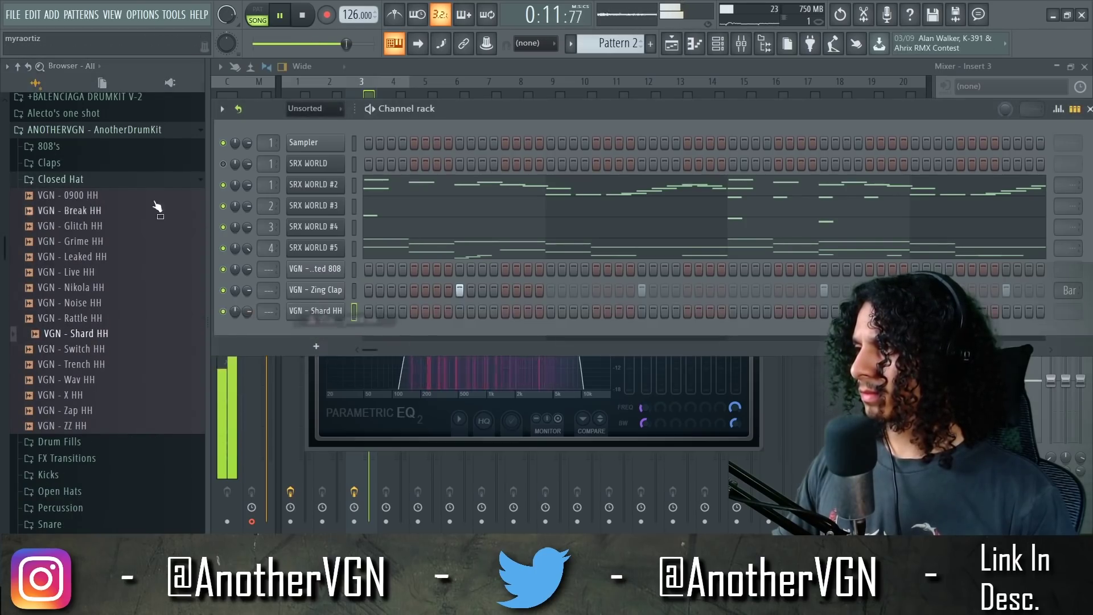
Load the VGN - Bullet HH MIDI file from the VGN - HH Midi's folder onto the VGN - Shard HH channel
{"action": "left_click", "coordinate": [83, 180]}
{"action": "scroll", "coordinate": [91, 427], "scroll_direction": "down", "scroll_amount": 3}
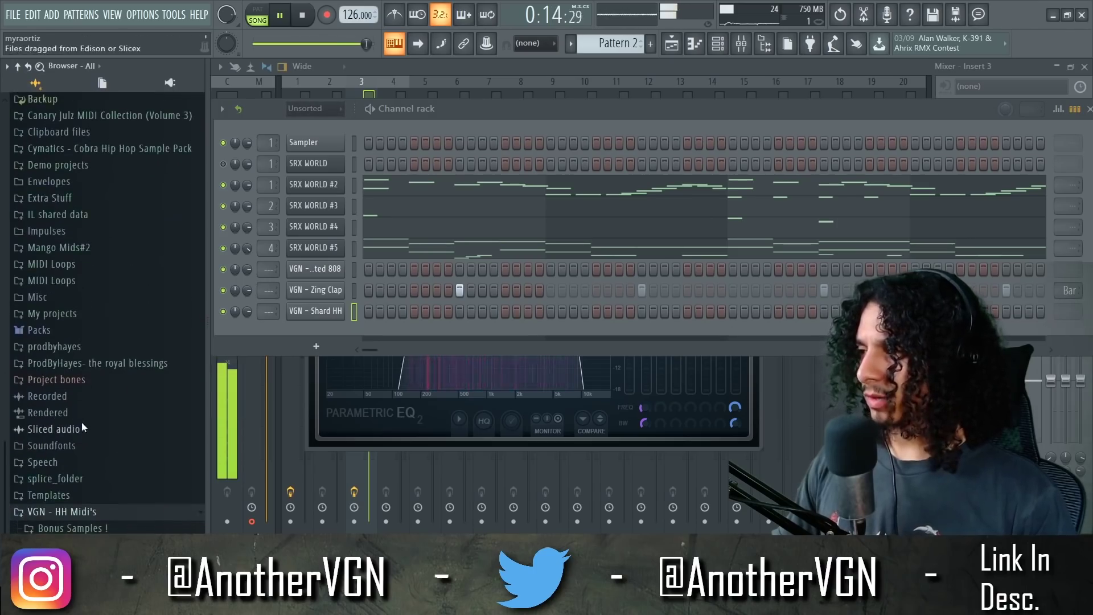
{"action": "scroll", "coordinate": [143, 365], "scroll_direction": "down", "scroll_amount": 5}
{"action": "left_click", "coordinate": [59, 267]}
{"action": "left_click_drag", "start_coordinate": [74, 407], "coordinate": [321, 315]}
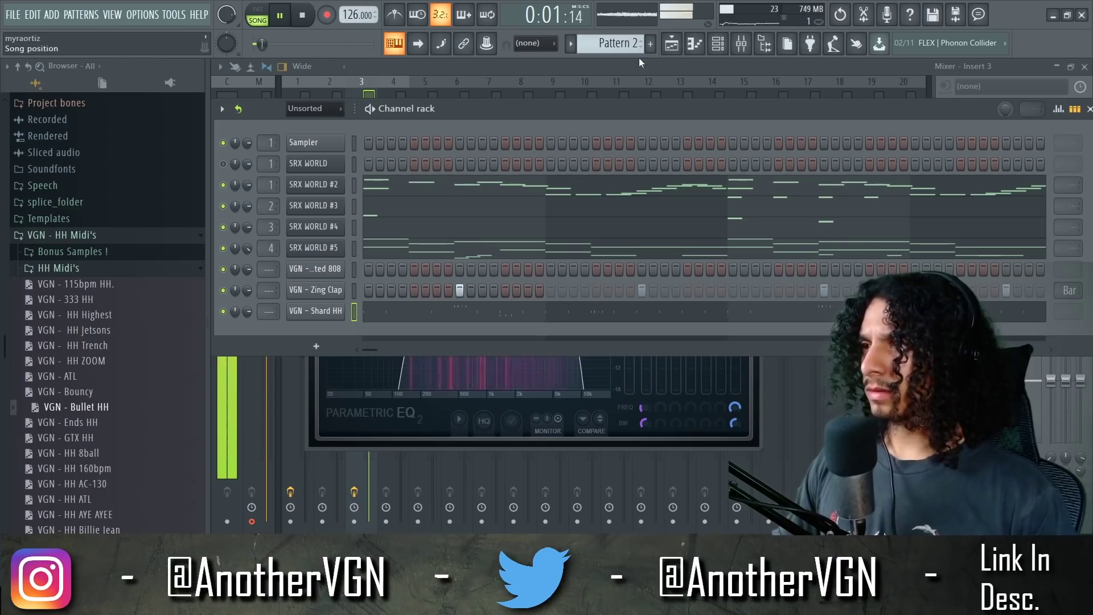
Place Pattern 2 at bar 1 of the playlist beneath the audio clip and restart playback
{"action": "left_click", "coordinate": [671, 50]}
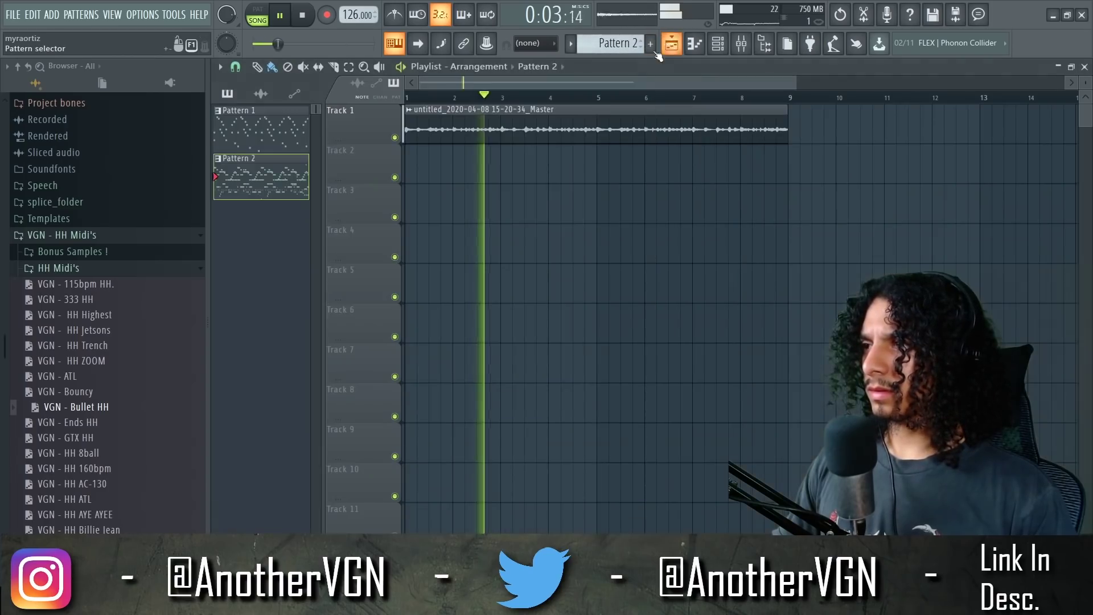
{"action": "key", "text": "space"}
{"action": "left_click", "coordinate": [491, 181]}
{"action": "left_click_drag", "start_coordinate": [490, 180], "coordinate": [271, 181]}
{"action": "key", "text": "space"}
Mute the SRX WORLD #2, #3 and #4 channels and open the SRX WORLD #5 notes in the piano roll
{"action": "left_click", "coordinate": [716, 47]}
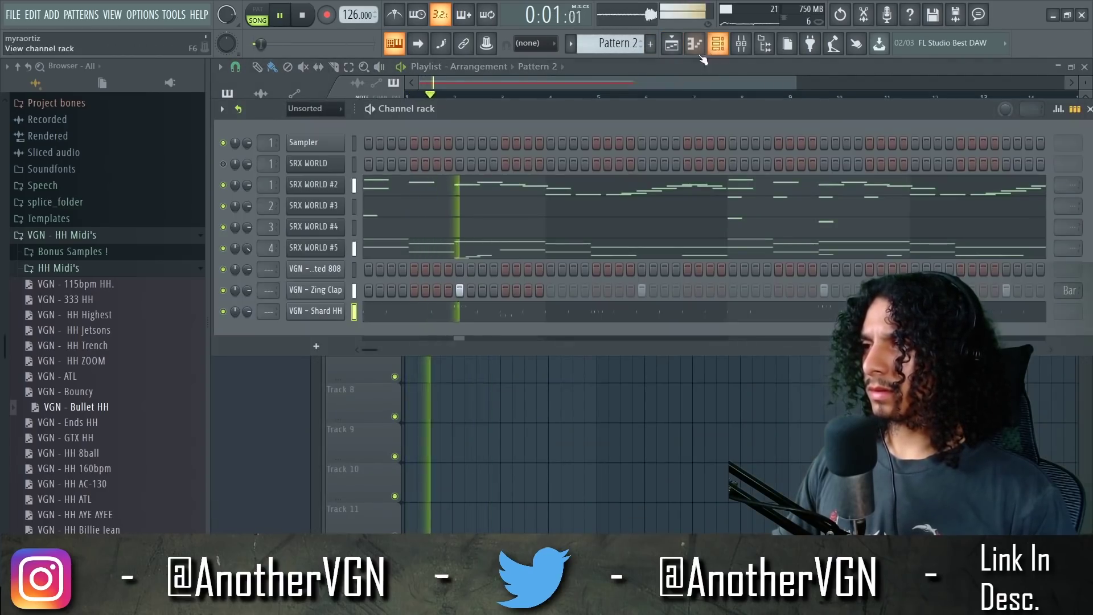
{"action": "left_click", "coordinate": [222, 206]}
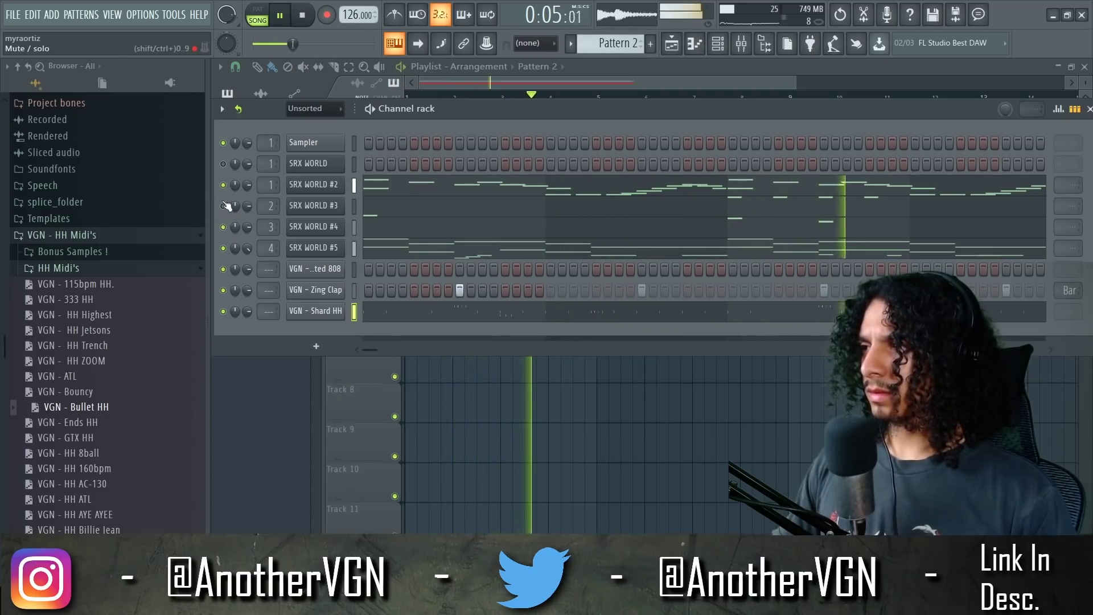
{"action": "left_click", "coordinate": [222, 227]}
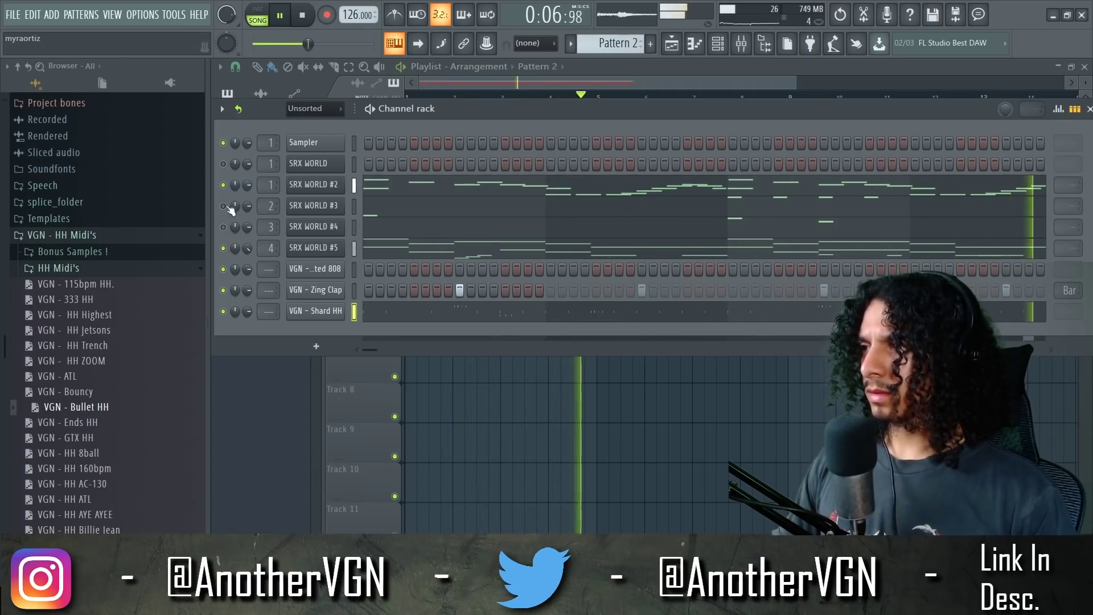
{"action": "left_click", "coordinate": [223, 184]}
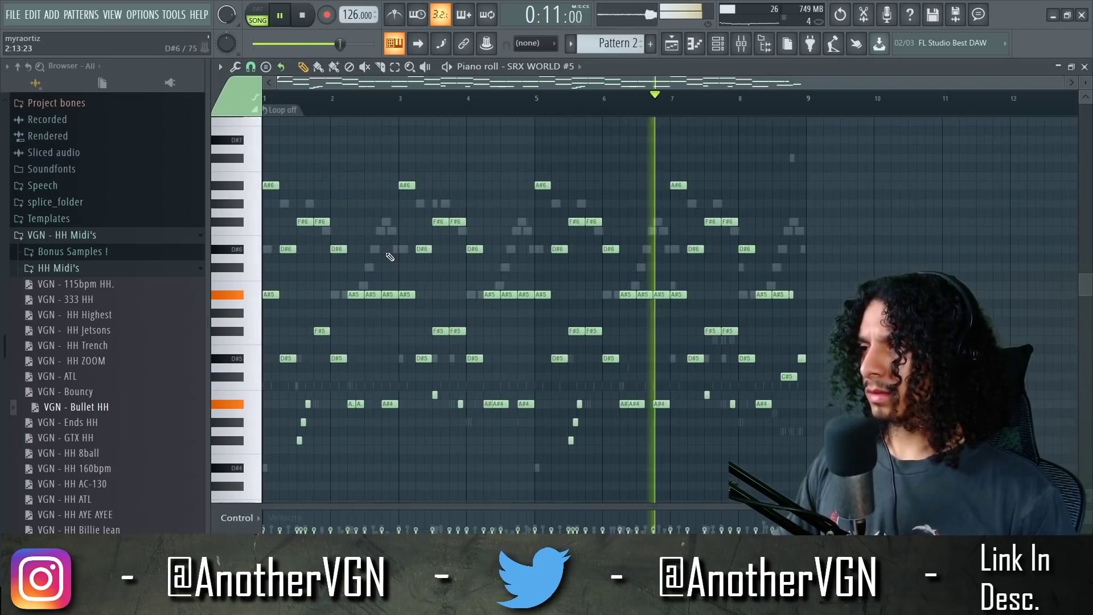
{"action": "left_click", "coordinate": [403, 248]}
{"action": "key", "text": "ctrl+Down"}
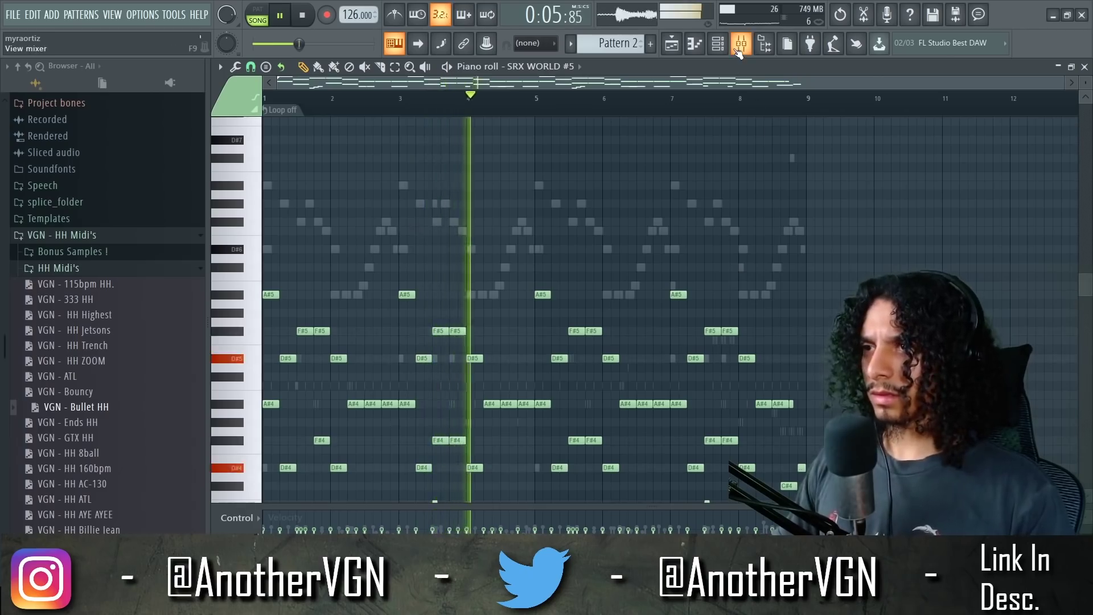
Route the 808, clap and hi-hat to mixer inserts 5, 6 and 7, and play the song with inserts 3 and 7 turned down
{"action": "key", "text": "F9"}
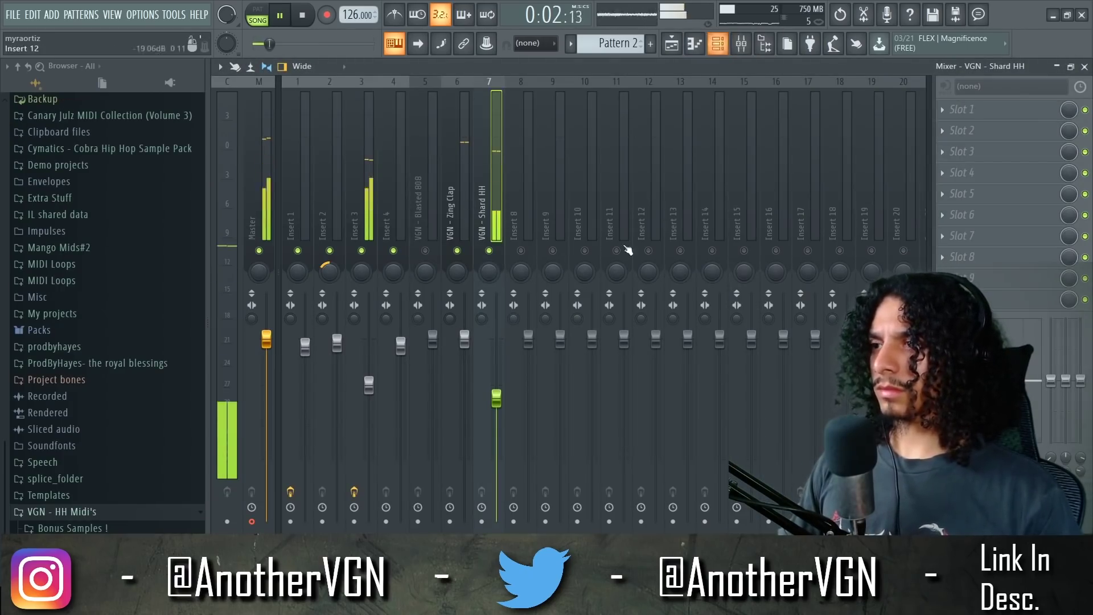
{"action": "key", "text": "space"}
{"action": "key", "text": "F6"}
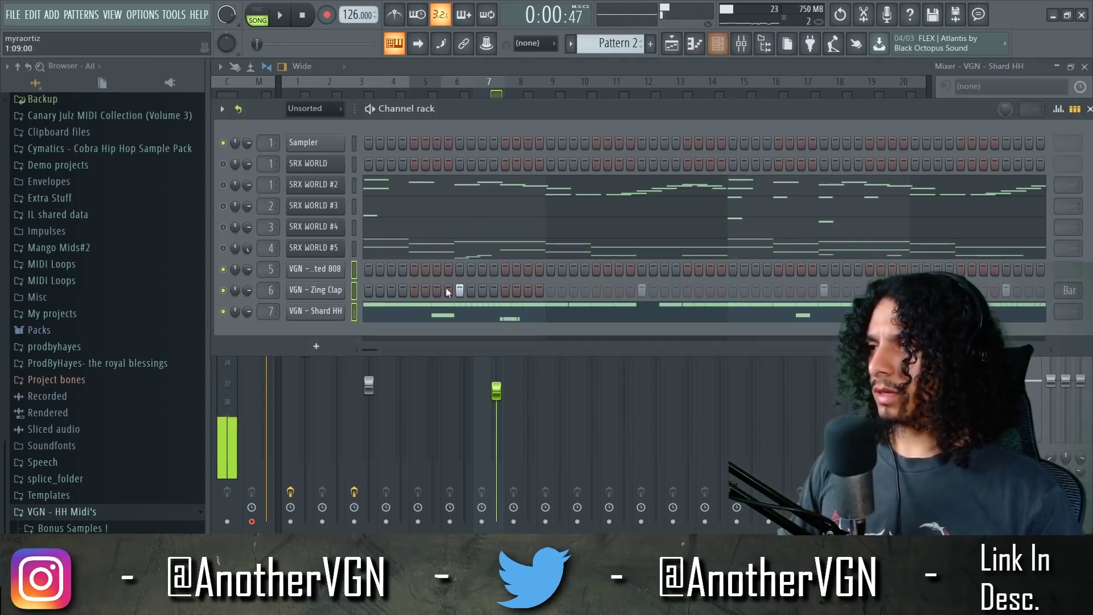
{"action": "key", "text": "space"}
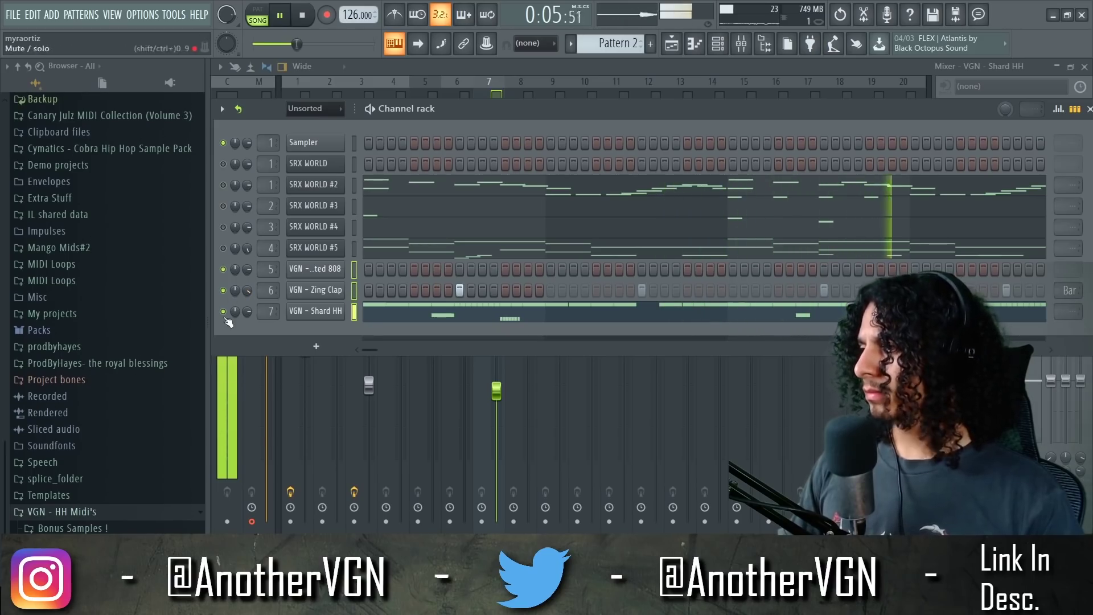
{"action": "key", "text": "space"}
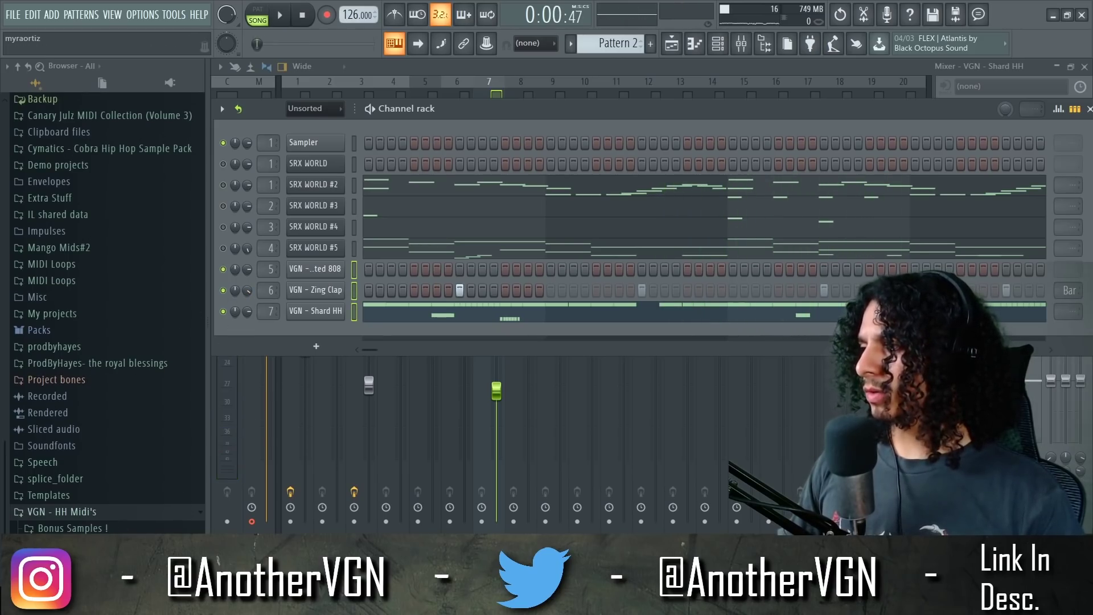
Place a short note at the start of bar 1 on the Blasted 808 channel and play it with the beat
{"action": "left_click", "coordinate": [704, 46]}
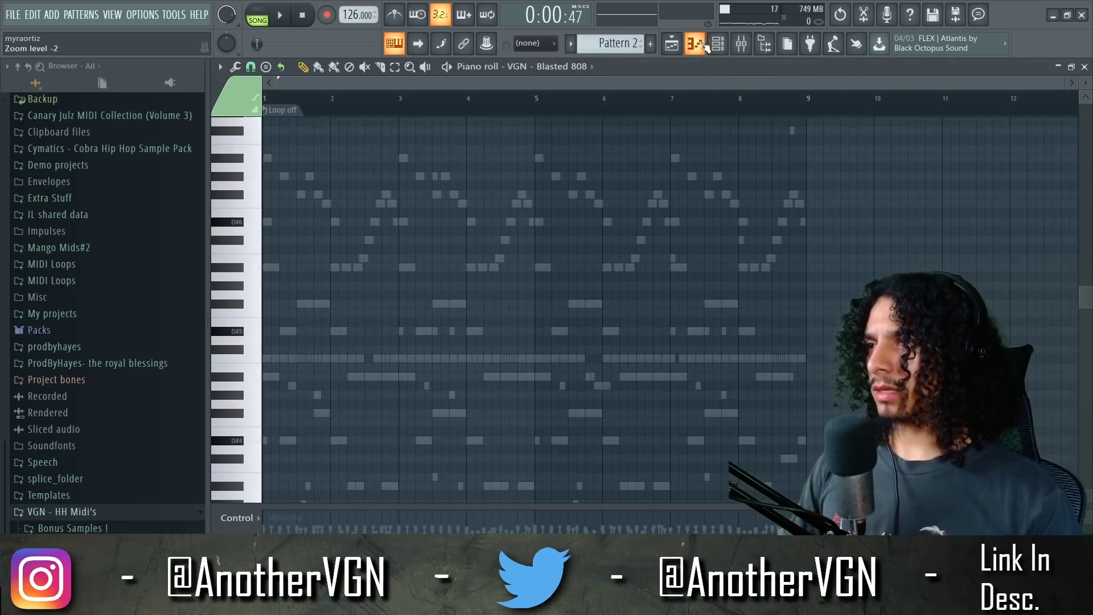
{"action": "left_click_drag", "start_coordinate": [252, 262], "coordinate": [253, 297]}
{"action": "key", "text": "space"}
{"action": "key", "text": "space"}
{"action": "left_click", "coordinate": [741, 44]}
{"action": "left_click", "coordinate": [425, 251]}
{"action": "key", "text": "space"}
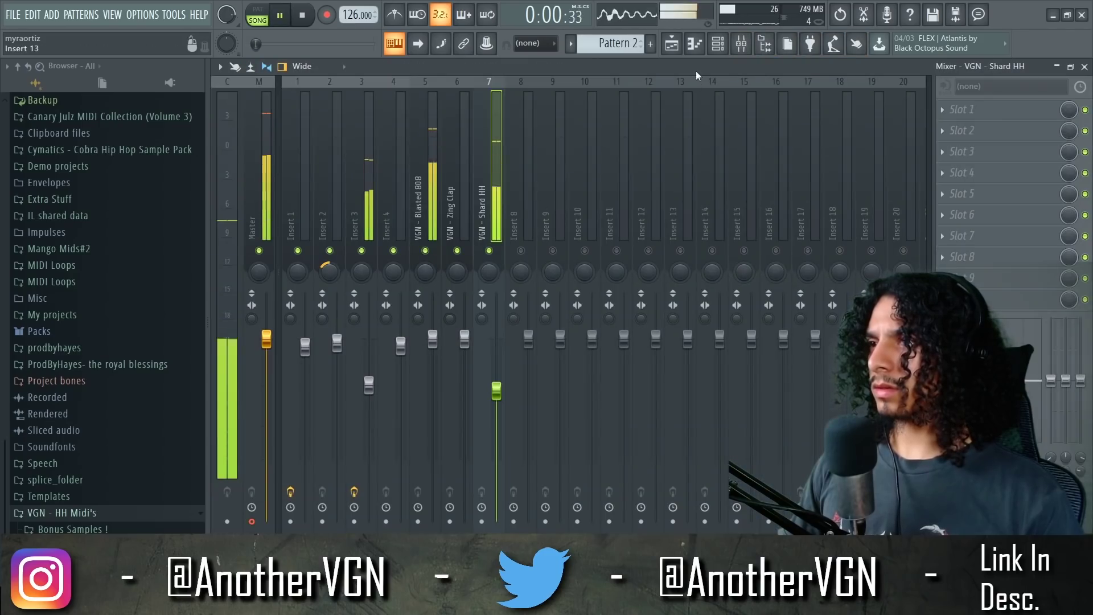
{"action": "left_click", "coordinate": [719, 43]}
Raise the Blasted 808's opening note in the piano roll to F6, playing it at different pitches against the melody
{"action": "key", "text": "space"}
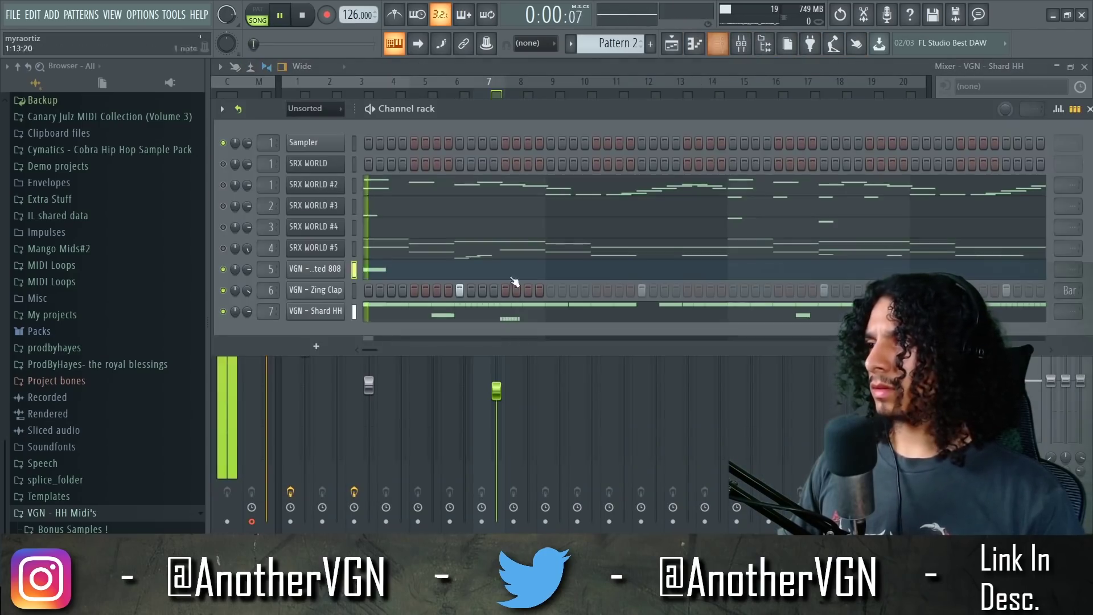
{"action": "left_click", "coordinate": [438, 270]}
{"action": "key", "text": "space"}
{"action": "scroll", "coordinate": [292, 312], "scroll_direction": "up", "scroll_amount": 1}
{"action": "scroll", "coordinate": [292, 314], "scroll_direction": "down", "scroll_amount": 3}
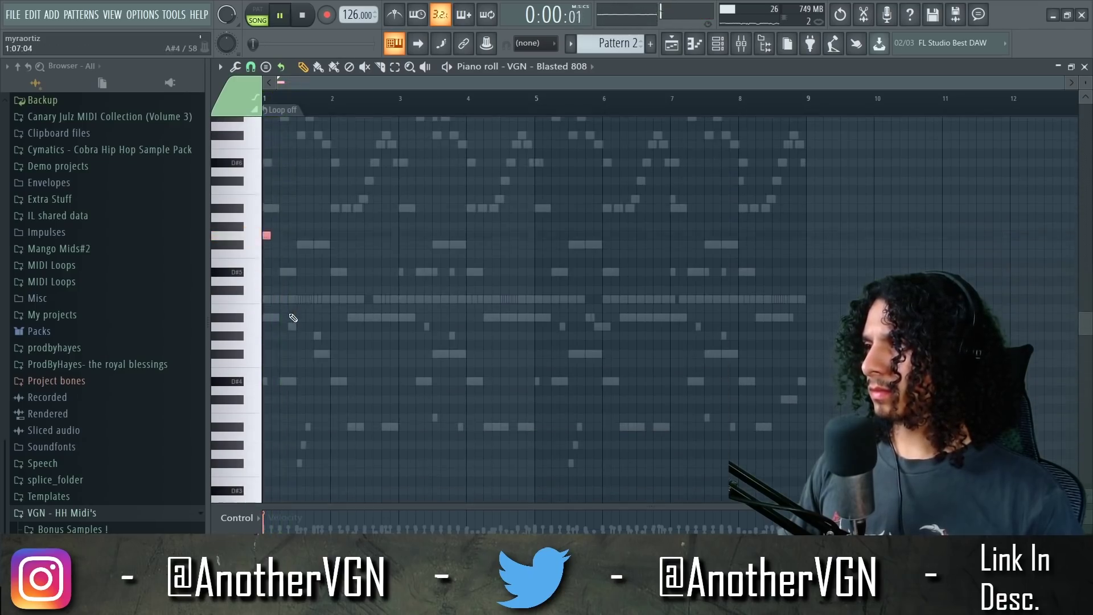
{"action": "key", "text": "space"}
{"action": "key", "text": "space"}
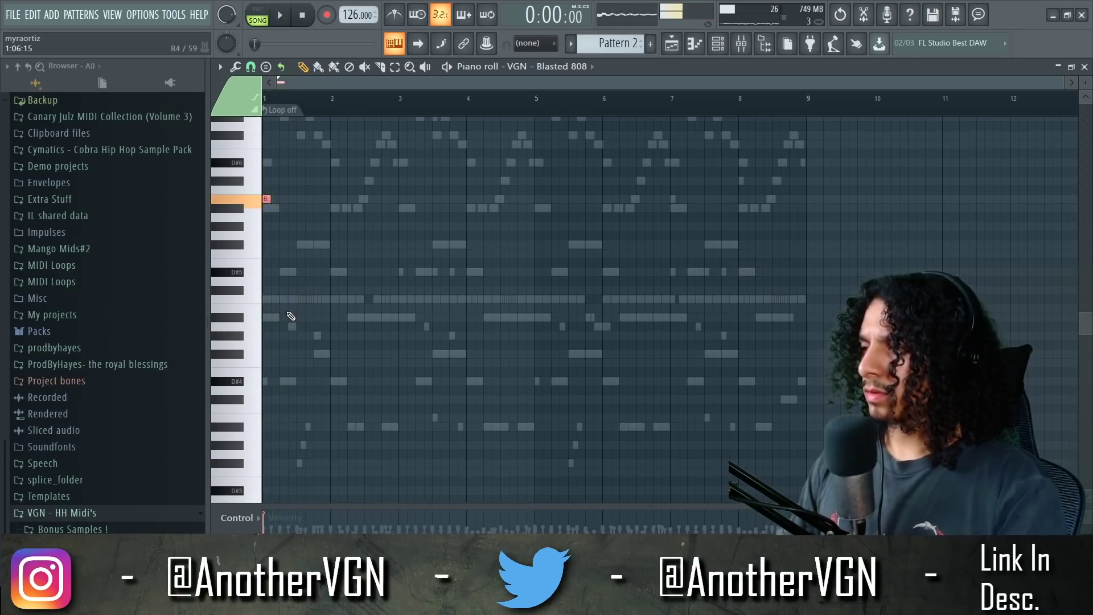
{"action": "scroll", "coordinate": [290, 316], "scroll_direction": "up", "scroll_amount": 1}
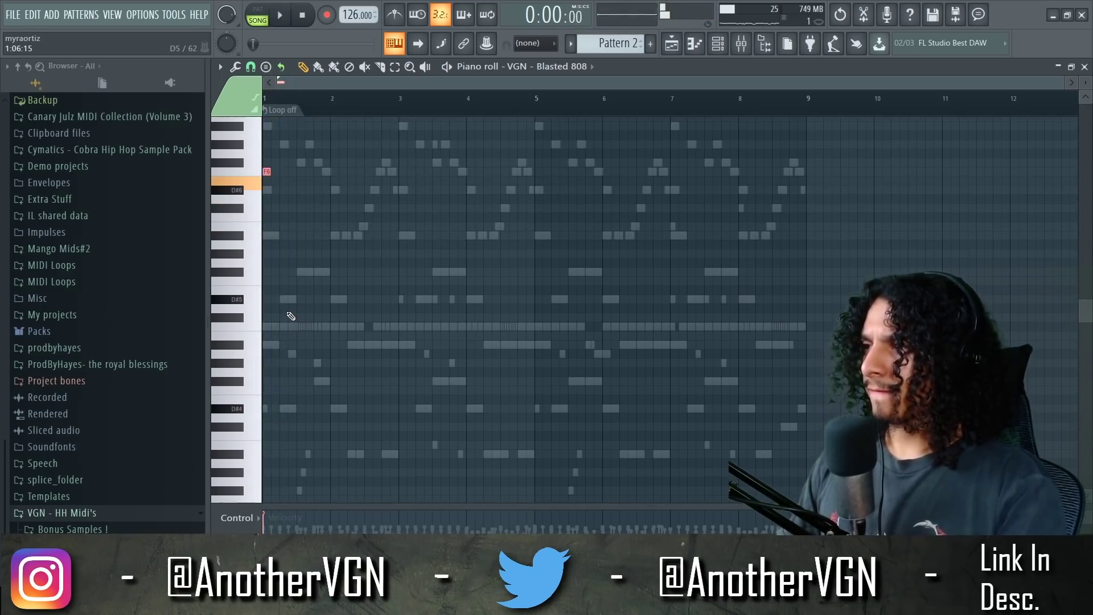
{"action": "key", "text": "space"}
{"action": "scroll", "coordinate": [290, 315], "scroll_direction": "up", "scroll_amount": 5}
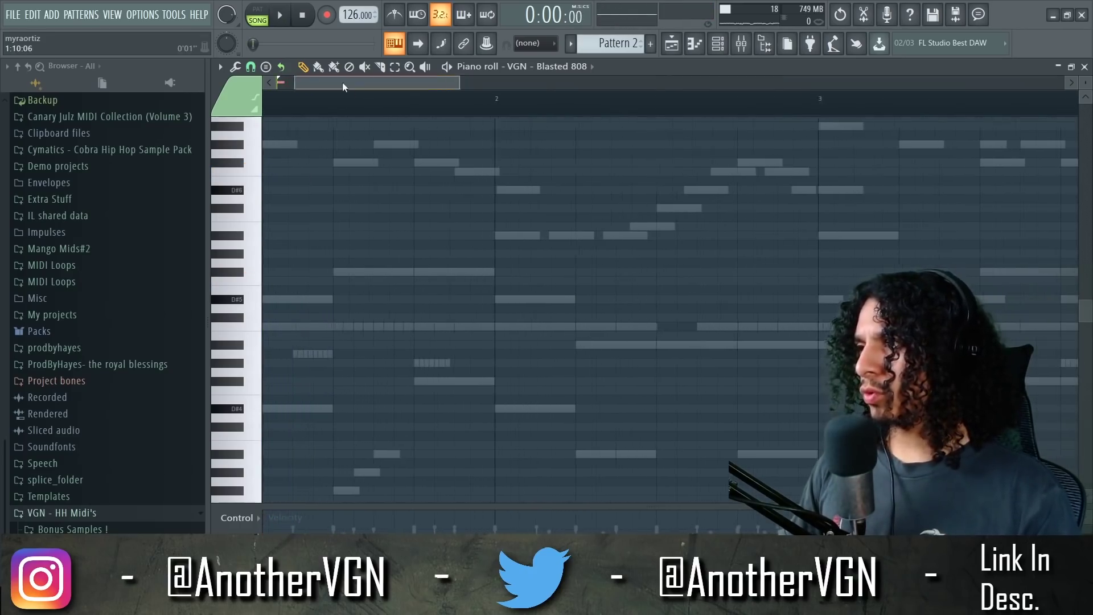
Add three more short F5 notes to the Blasted 808: one on step 7 of bar 1, two on steps 5 and 11 of bar 2
{"action": "key", "text": "space"}
{"action": "left_click", "coordinate": [386, 281]}
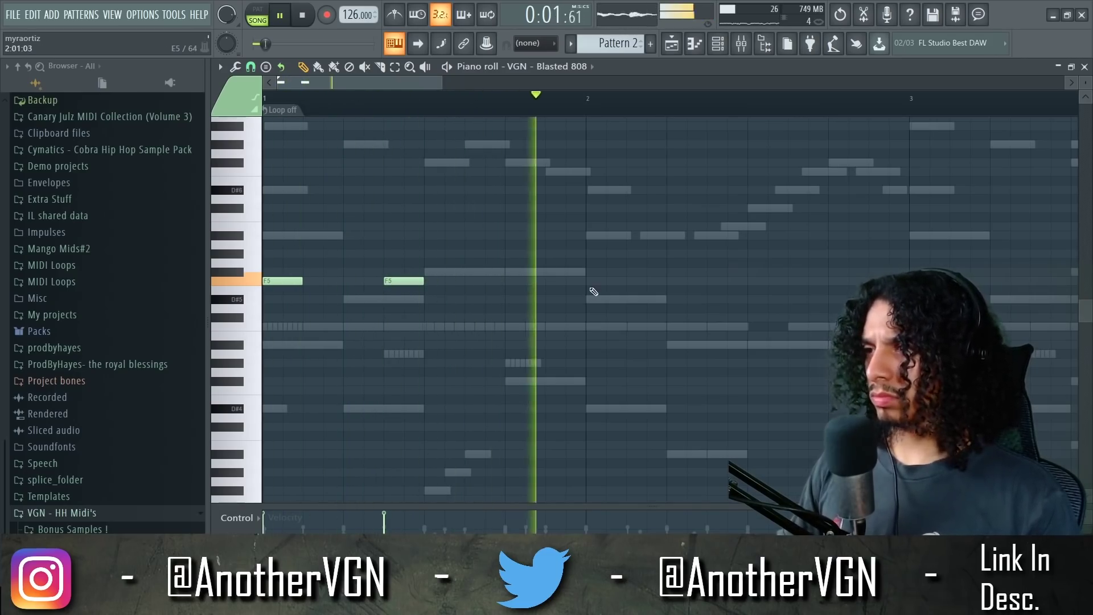
{"action": "scroll", "coordinate": [588, 287], "scroll_direction": "down", "scroll_amount": 1, "text": "ctrl"}
{"action": "scroll", "coordinate": [569, 287], "scroll_direction": "down", "scroll_amount": 1}
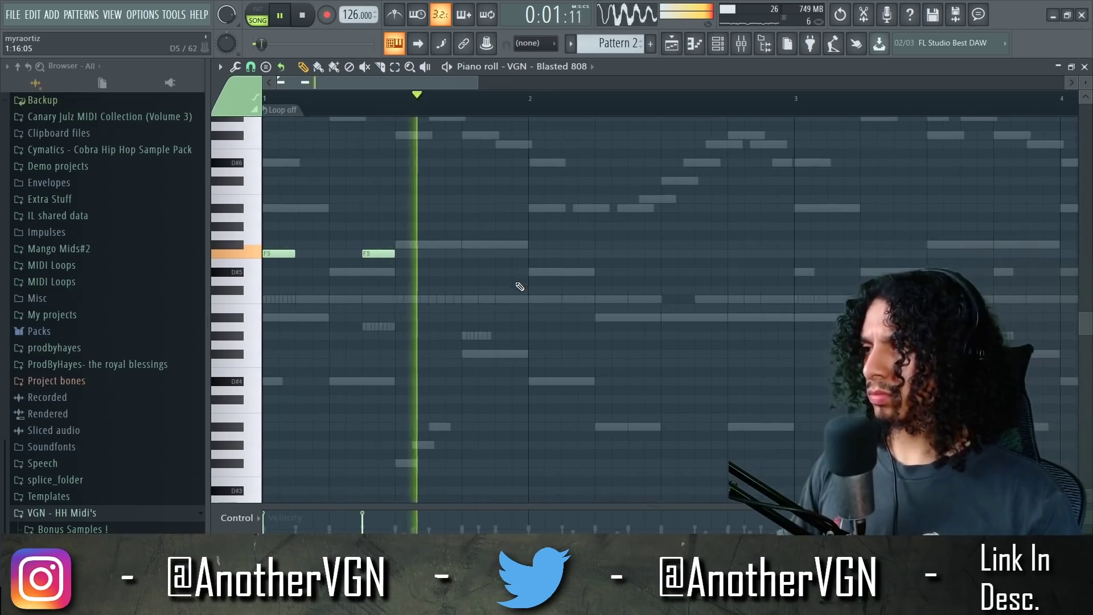
{"action": "left_click", "coordinate": [604, 254]}
{"action": "left_click", "coordinate": [698, 254]}
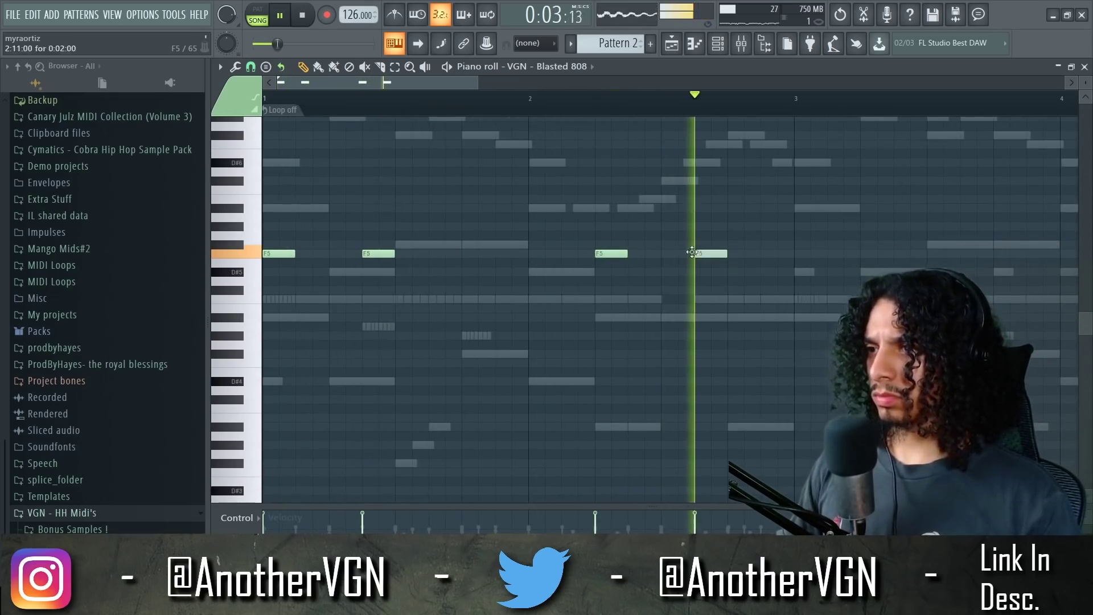
Duplicate the two-bar Blasted 808 pattern until it fills bars 1 to 8
{"action": "scroll", "coordinate": [726, 267], "scroll_direction": "down", "scroll_amount": 1, "text": "ctrl"}
{"action": "left_click_drag", "start_coordinate": [722, 277], "coordinate": [142, 256], "text": "ctrl"}
{"action": "key", "text": "space"}
{"action": "key", "text": "ctrl+b"}
{"action": "key", "text": "space"}
{"action": "scroll", "coordinate": [514, 199], "scroll_direction": "down", "scroll_amount": 2, "text": "ctrl"}
{"action": "left_click", "coordinate": [511, 203], "text": "ctrl"}
{"action": "left_click_drag", "start_coordinate": [618, 281], "coordinate": [263, 255], "text": "ctrl"}
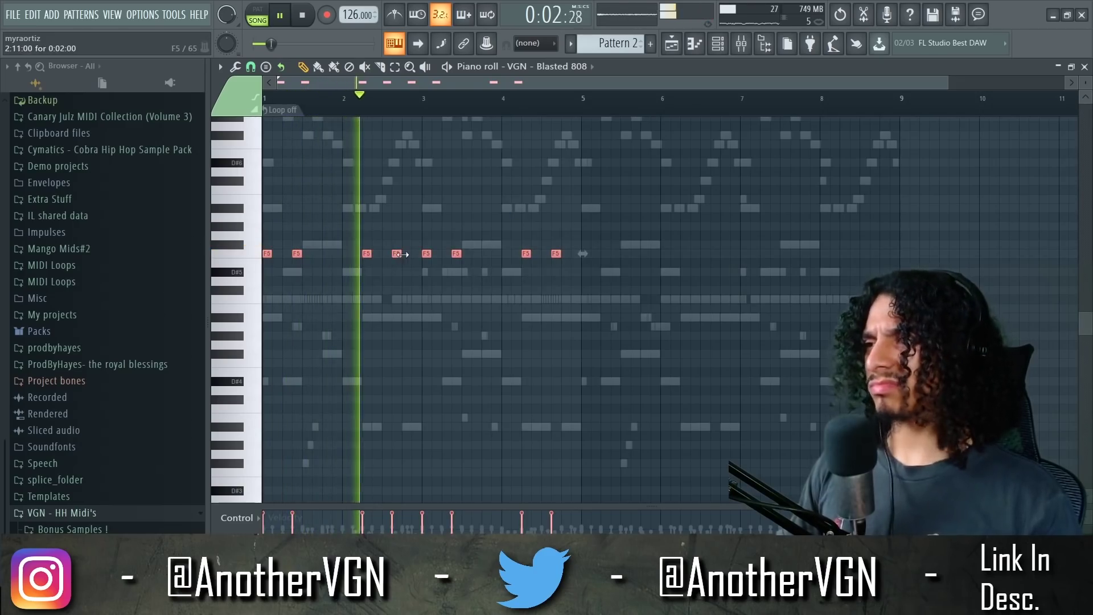
{"action": "key", "text": "ctrl+b"}
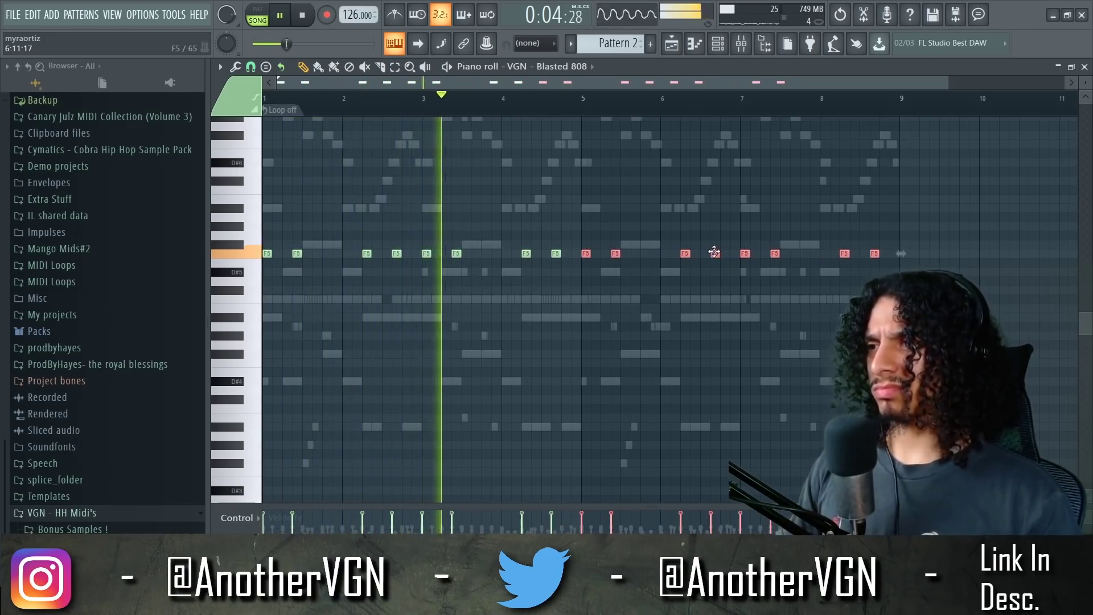
{"action": "left_click", "coordinate": [698, 238], "text": "ctrl"}
{"action": "scroll", "coordinate": [541, 205], "scroll_direction": "up", "scroll_amount": 1, "text": "alt"}
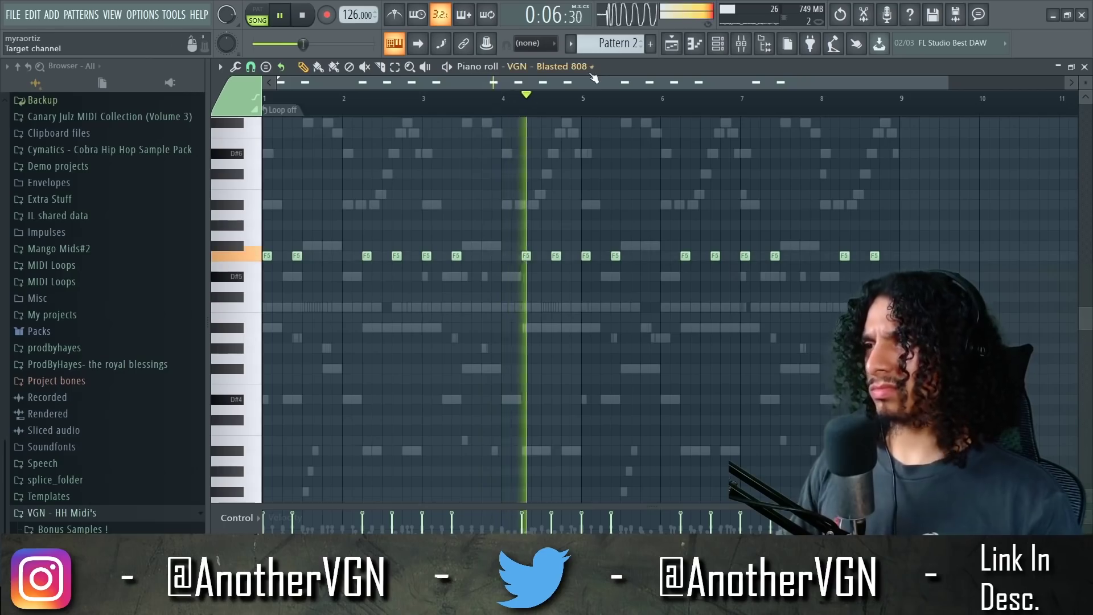
Turn on Cut itself for the Blasted 808 channel in the channel rack
{"action": "left_click", "coordinate": [588, 70]}
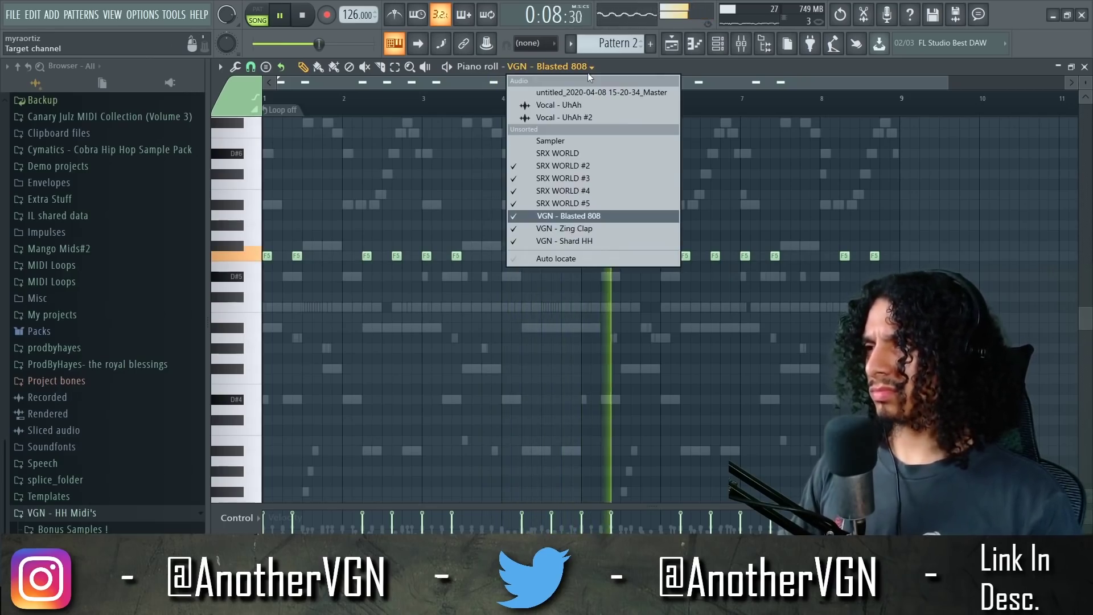
{"action": "left_click", "coordinate": [748, 123]}
{"action": "left_click", "coordinate": [719, 44]}
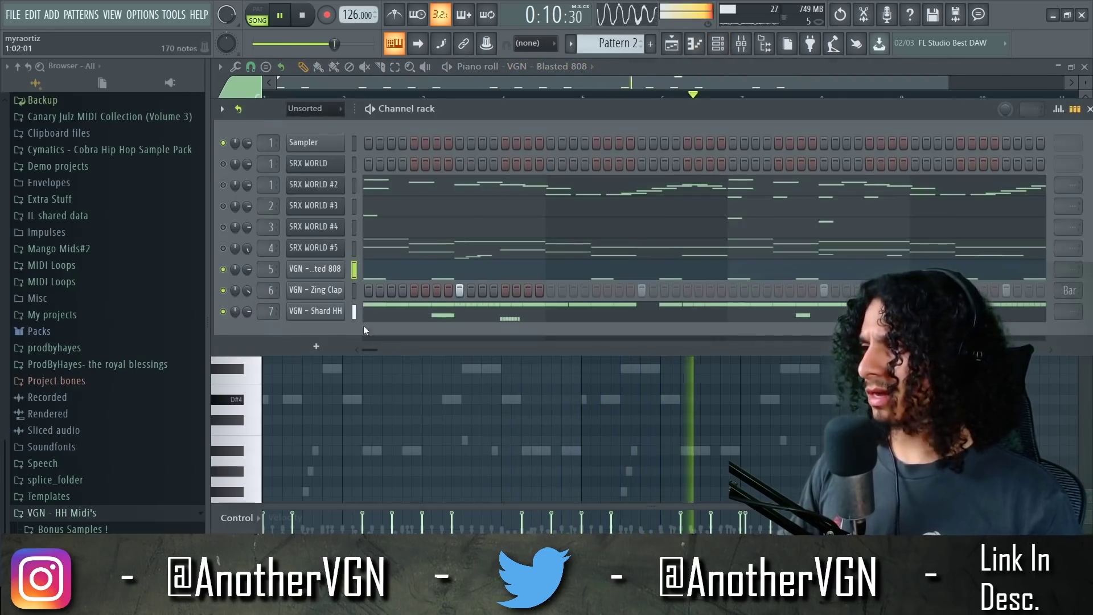
{"action": "right_click", "coordinate": [293, 265]}
{"action": "left_click", "coordinate": [369, 355]}
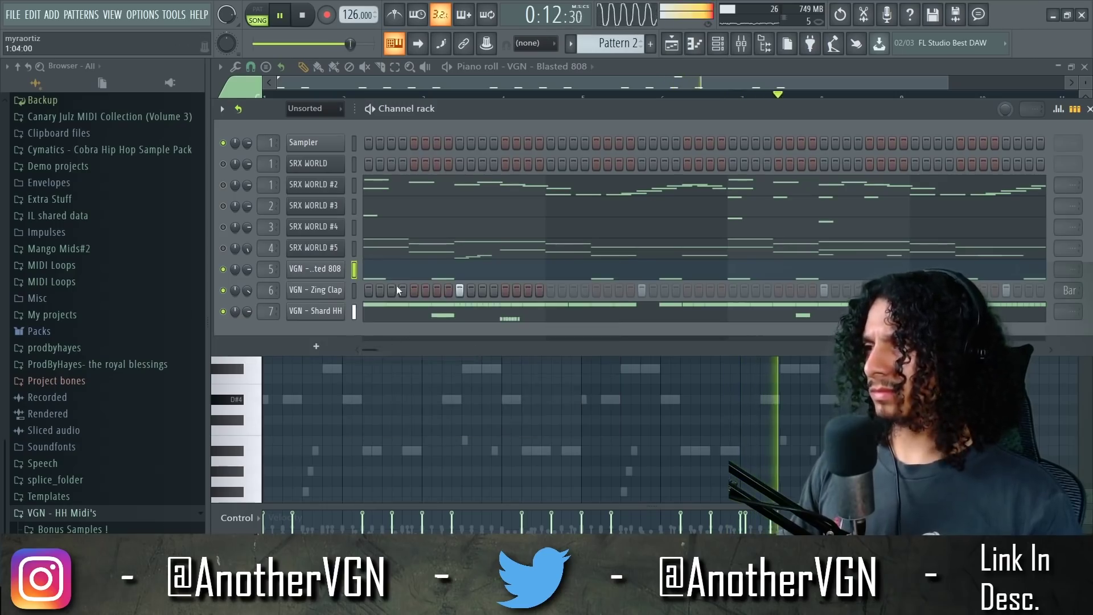
{"action": "right_click", "coordinate": [318, 272]}
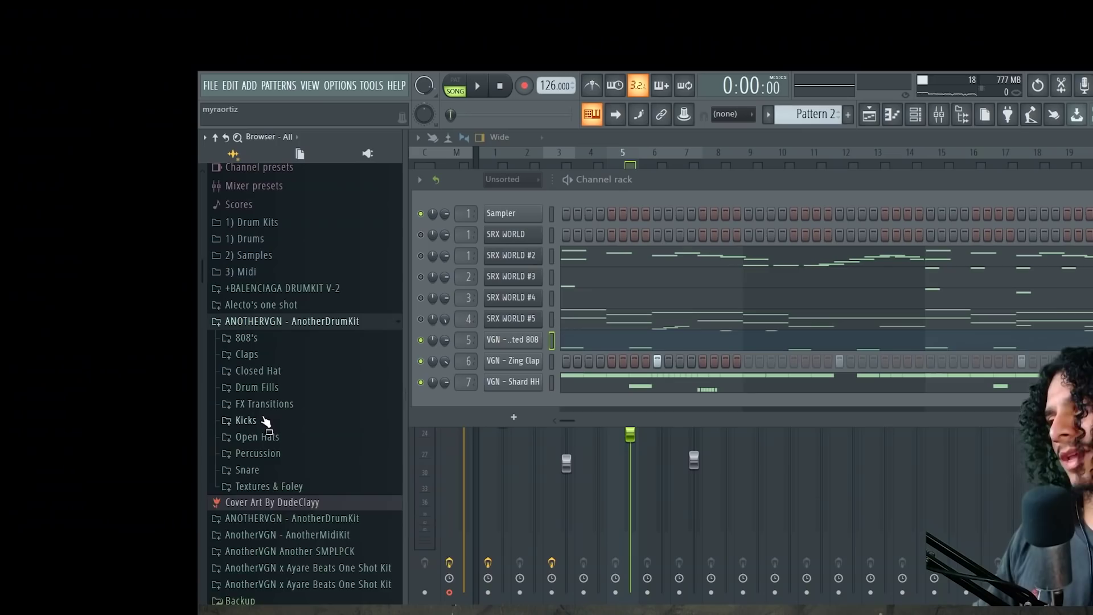
{"action": "left_click", "coordinate": [266, 420]}
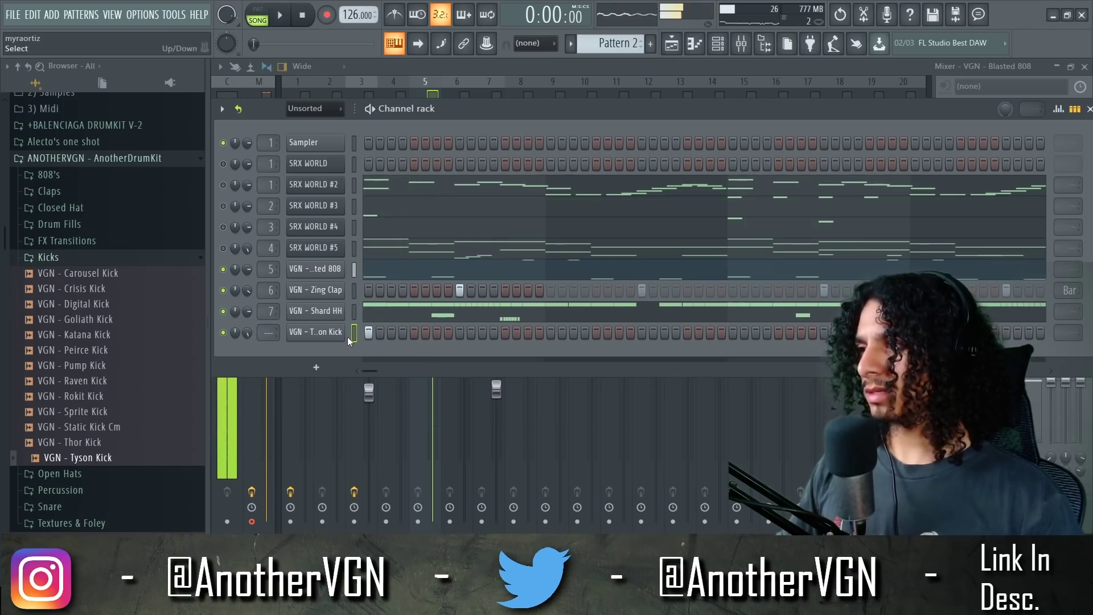
Play the song and place Tyson Kick hits on steps 7, 21, 27, 33 and 39, matching the 808 rhythm
{"action": "key", "text": "space"}
{"action": "key", "text": "space"}
{"action": "left_click", "coordinate": [435, 333]}
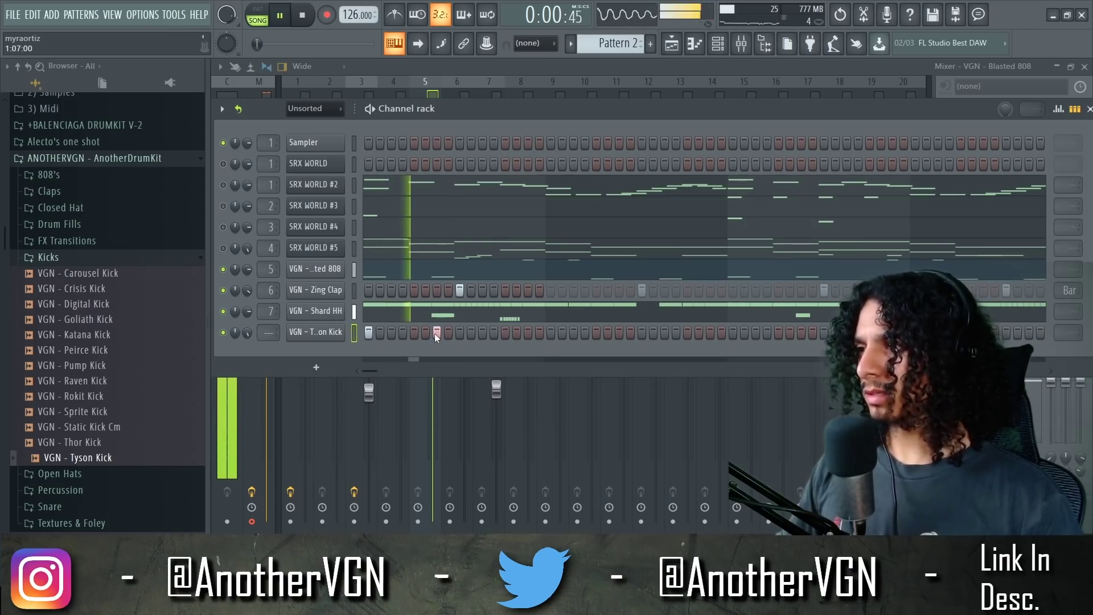
{"action": "left_click", "coordinate": [595, 333]}
{"action": "left_click", "coordinate": [664, 333]}
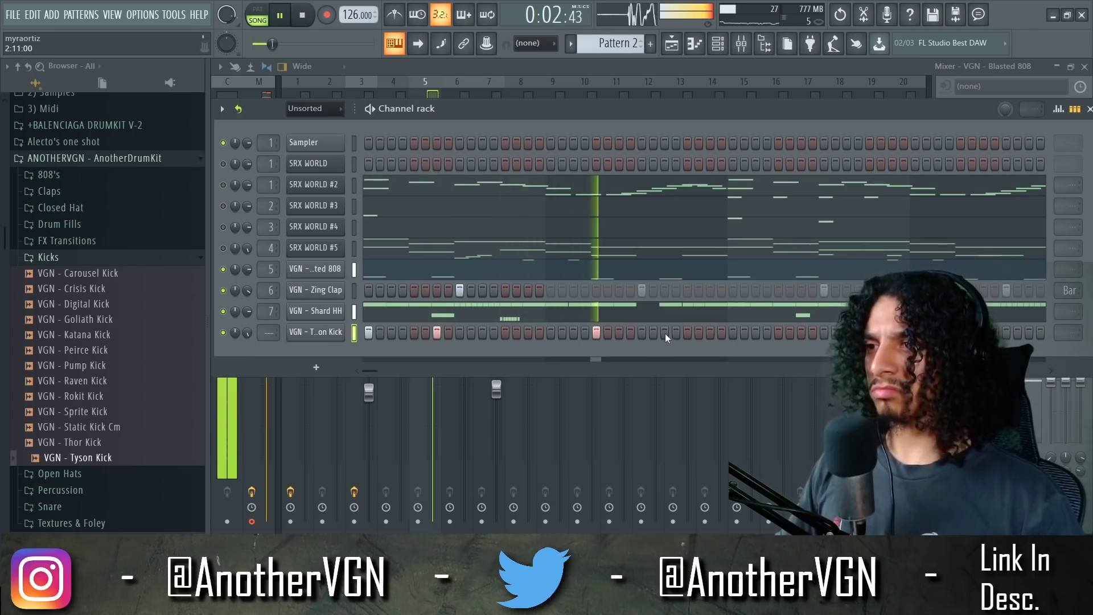
{"action": "left_click", "coordinate": [732, 332]}
{"action": "left_click", "coordinate": [799, 332]}
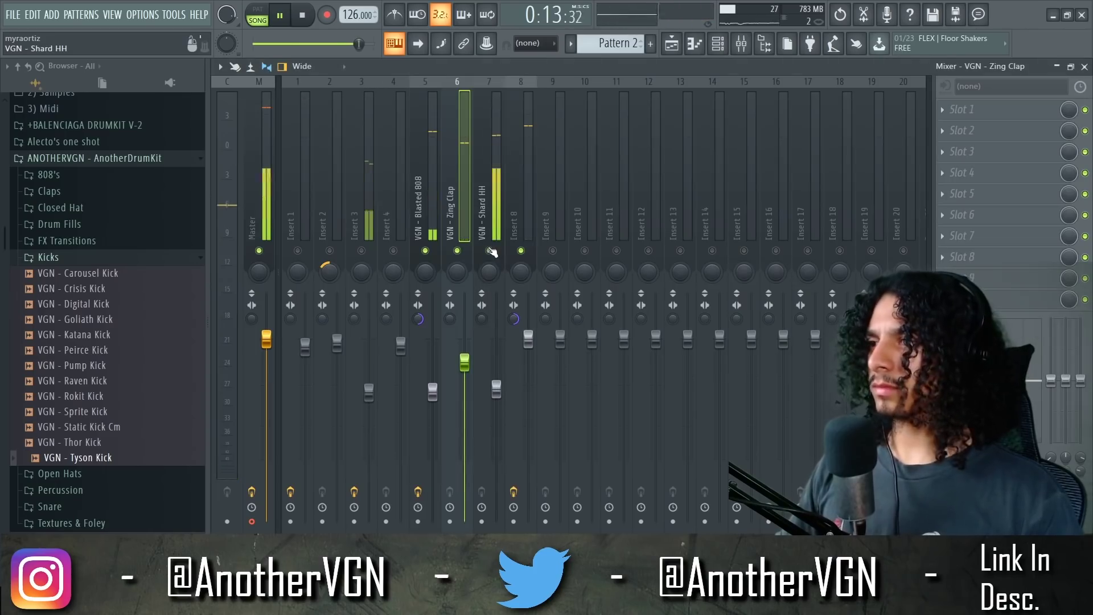
Unmute the melody on mixer insert 3 and turn the Shard HH insert down to balance it with the beat
{"action": "left_click_drag", "start_coordinate": [497, 392], "coordinate": [498, 397]}
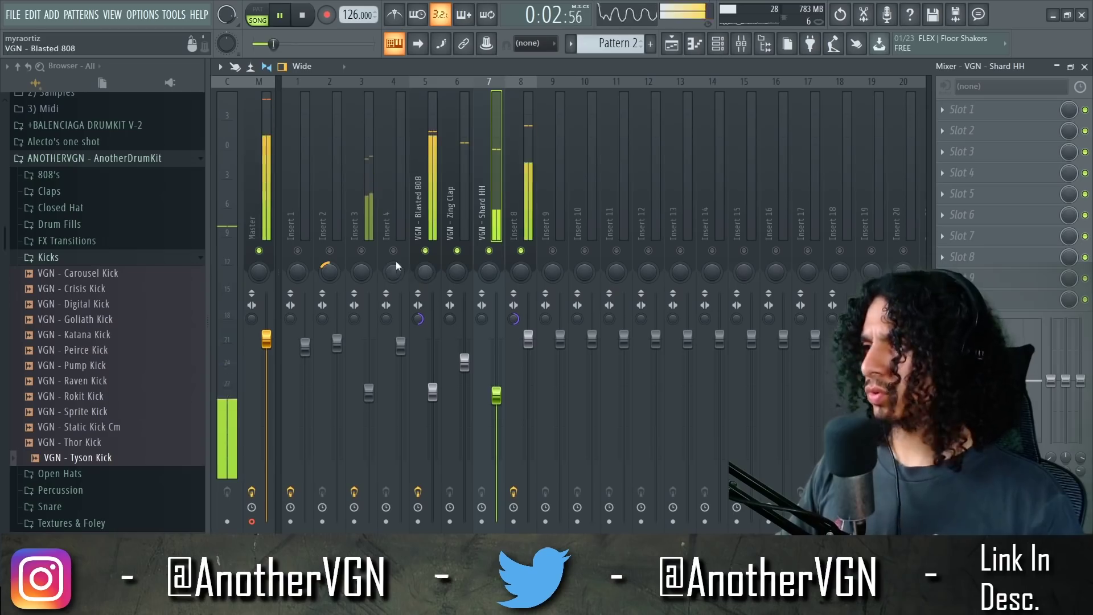
{"action": "left_click", "coordinate": [362, 249]}
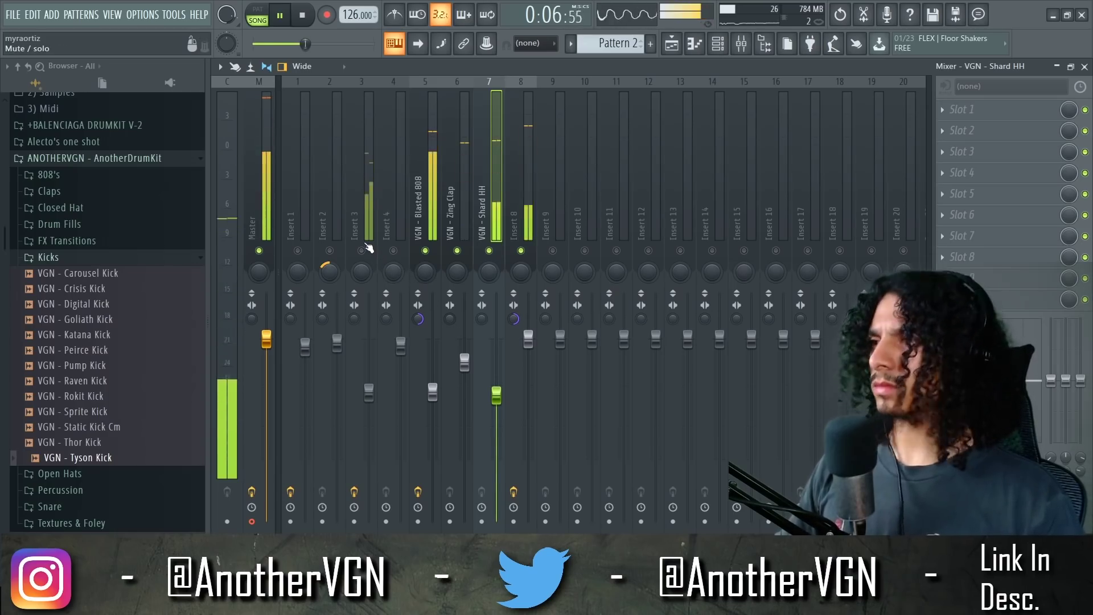
{"action": "left_click", "coordinate": [367, 389]}
{"action": "left_click_drag", "start_coordinate": [496, 395], "coordinate": [497, 415]}
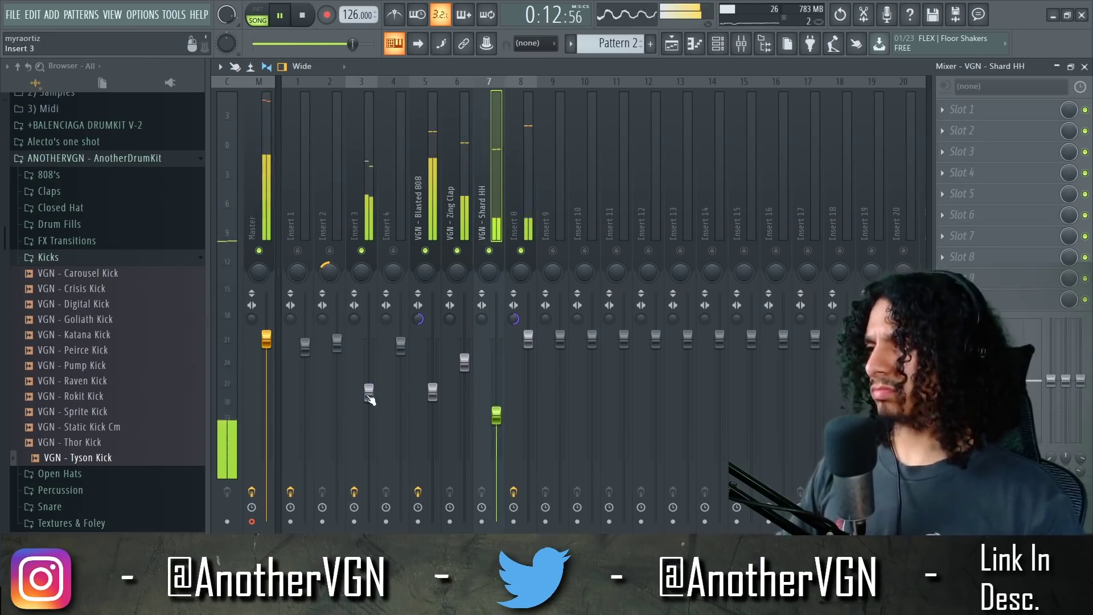
{"action": "left_click", "coordinate": [368, 392]}
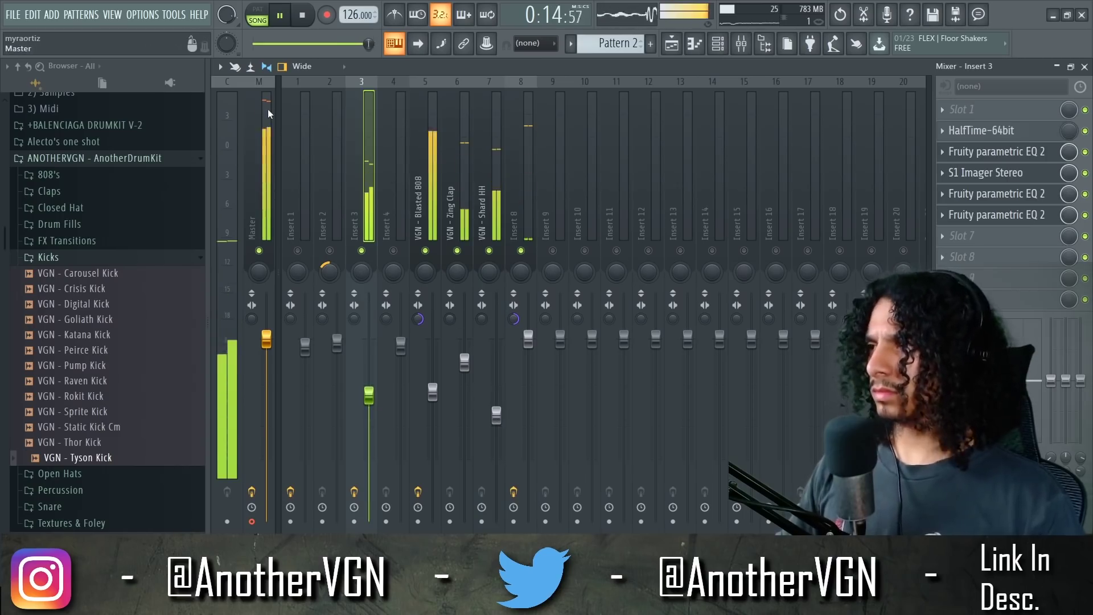